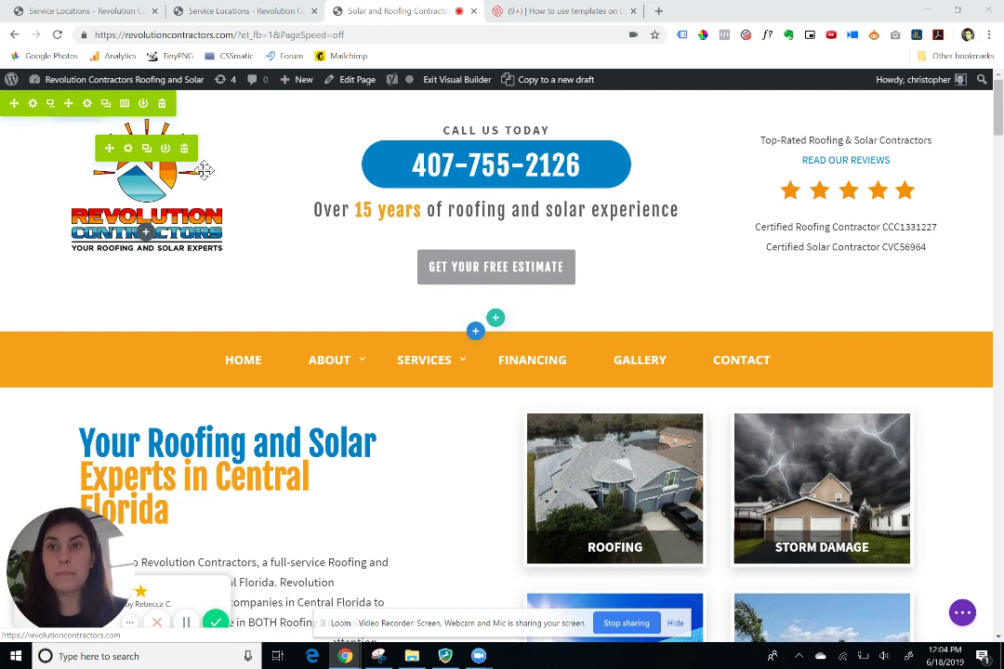
- Inspect the save-to-library form for the header section and for the orange navigation bar section, closing each without saving
click(458, 85)
key(Escape)
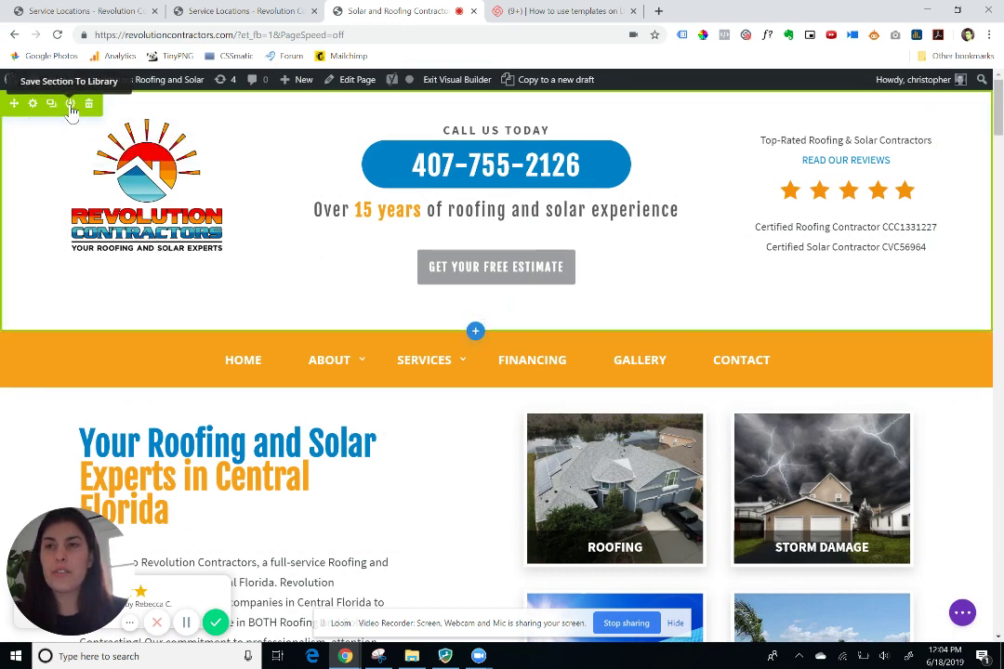
click(70, 105)
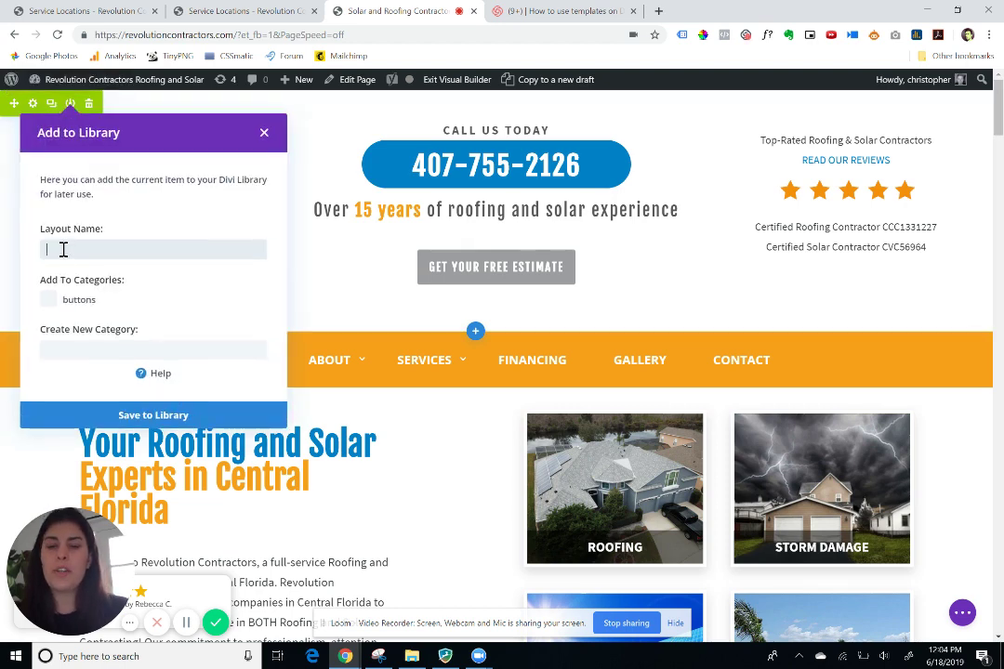
click(264, 133)
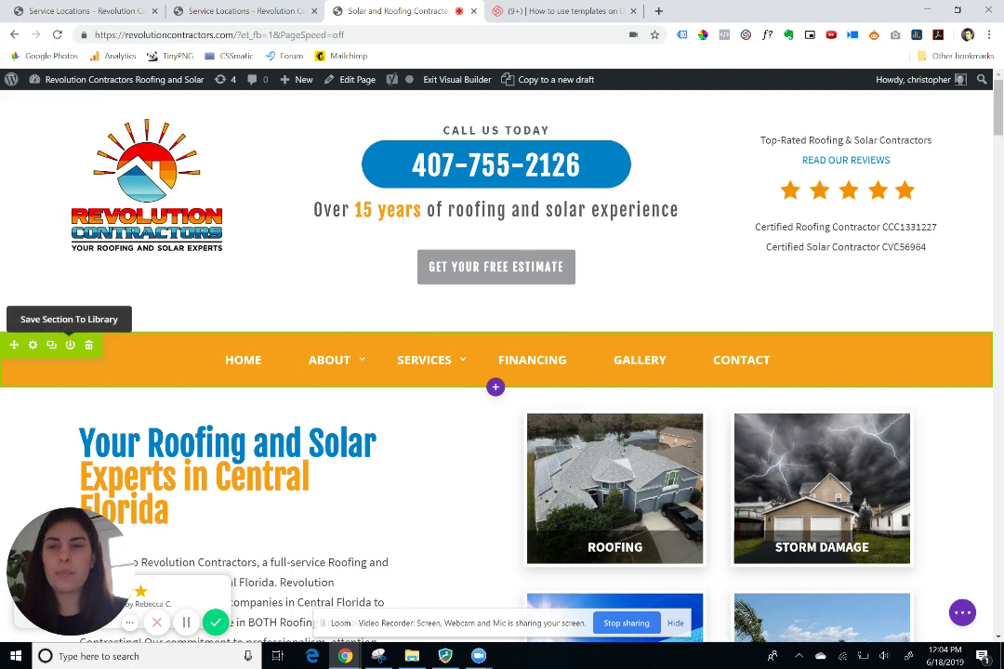
click(69, 345)
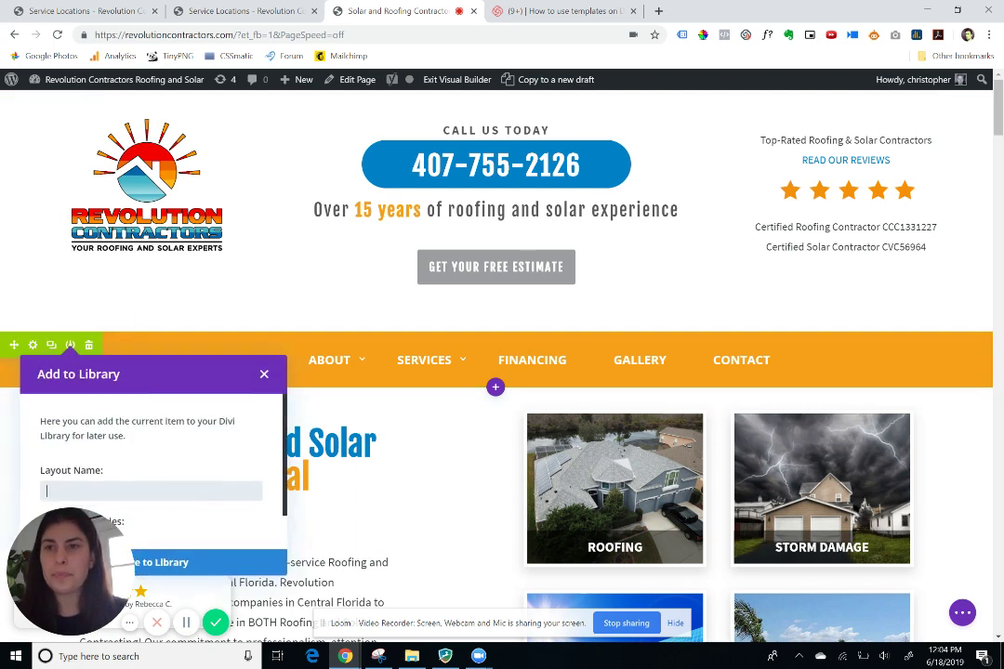
click(264, 373)
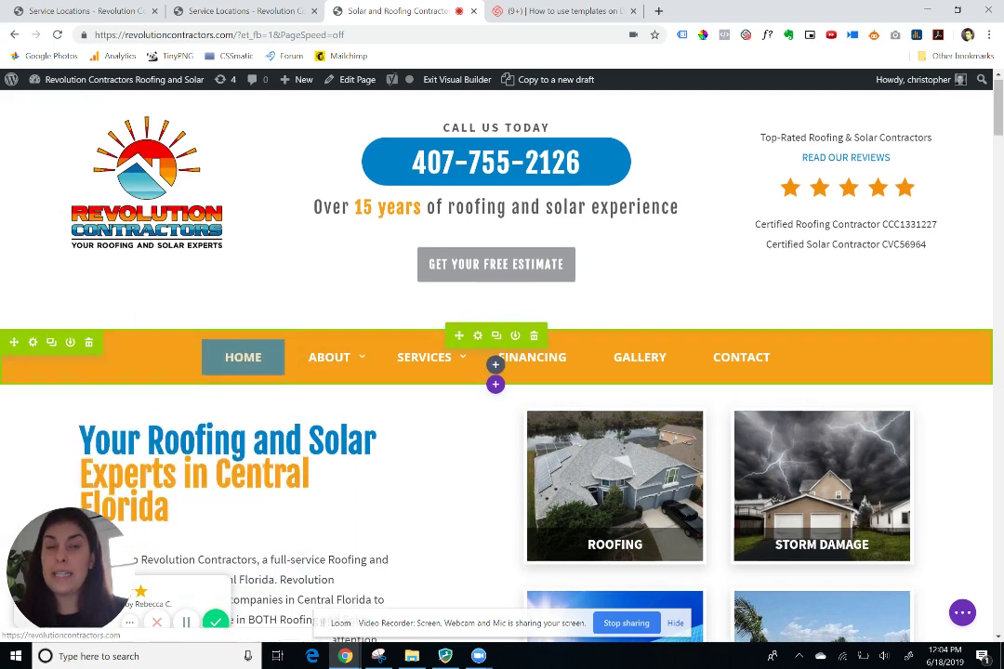
- Switch to the second Service Locations page and reload it from its address revolutioncontractors.com/service-locations/
scroll(502, 372, down, 1)
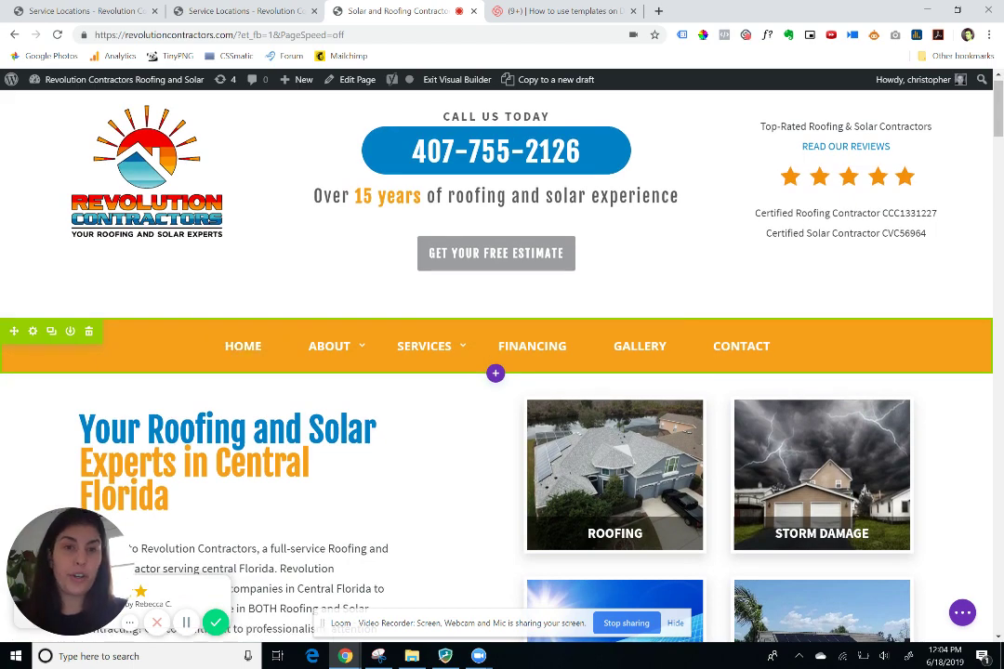
scroll(502, 371, down, 3)
scroll(502, 372, up, 4)
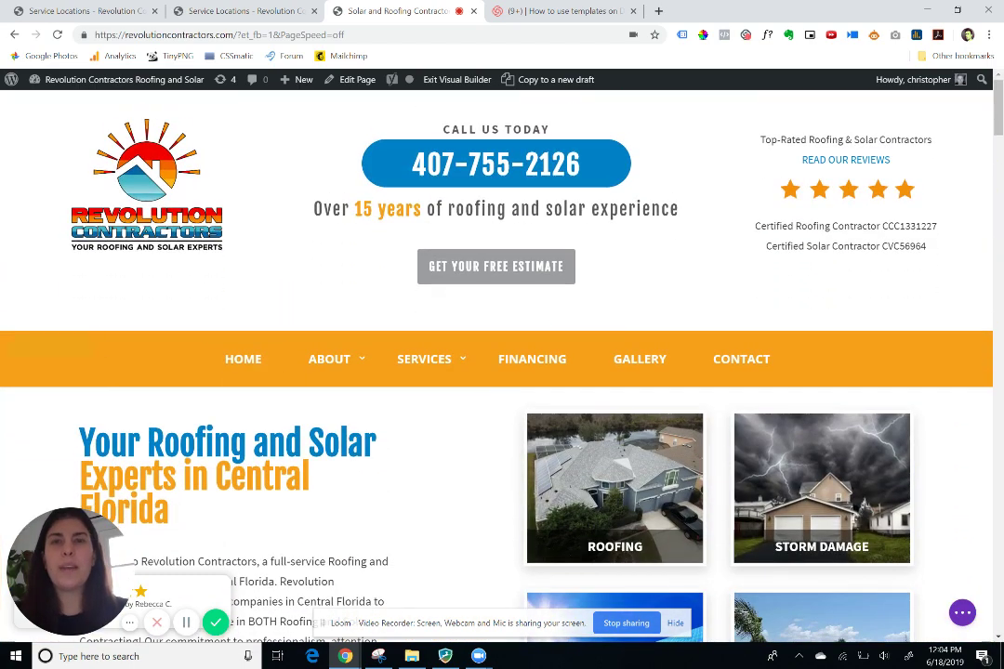
click(256, 13)
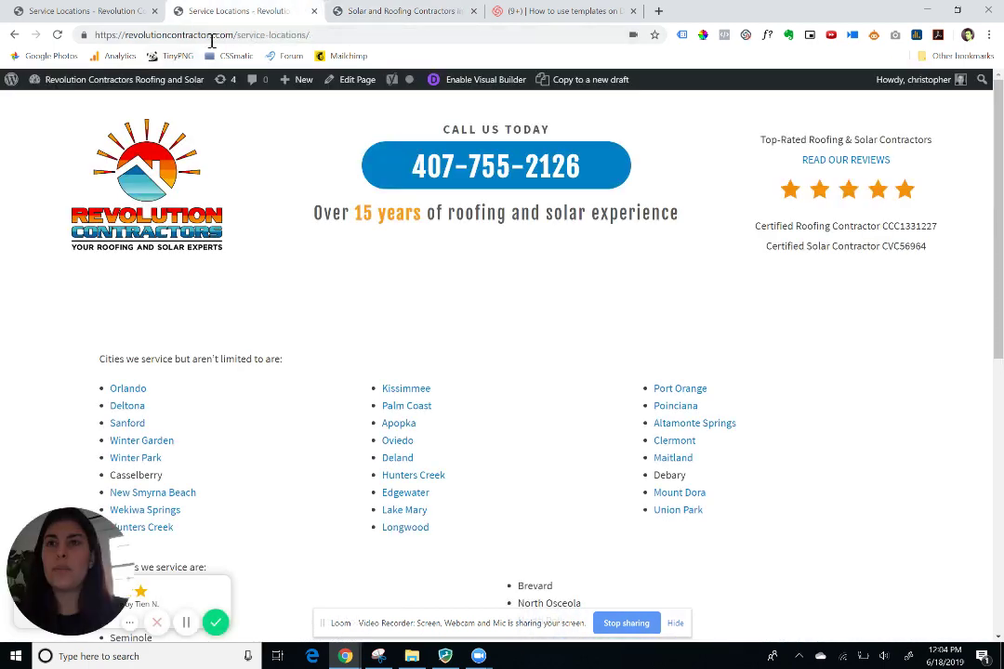
click(227, 34)
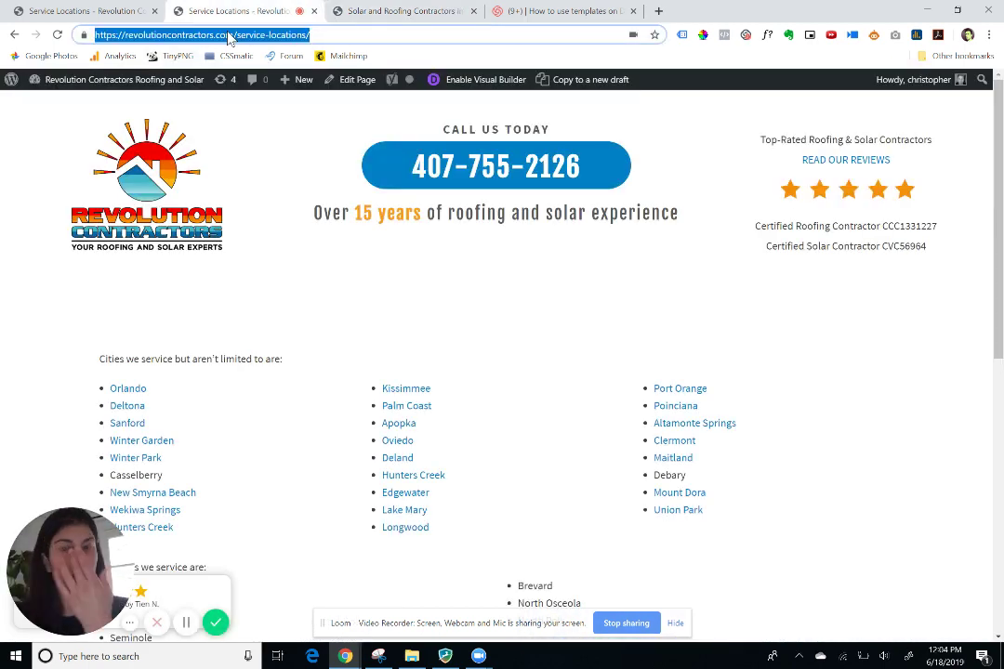
key(Return)
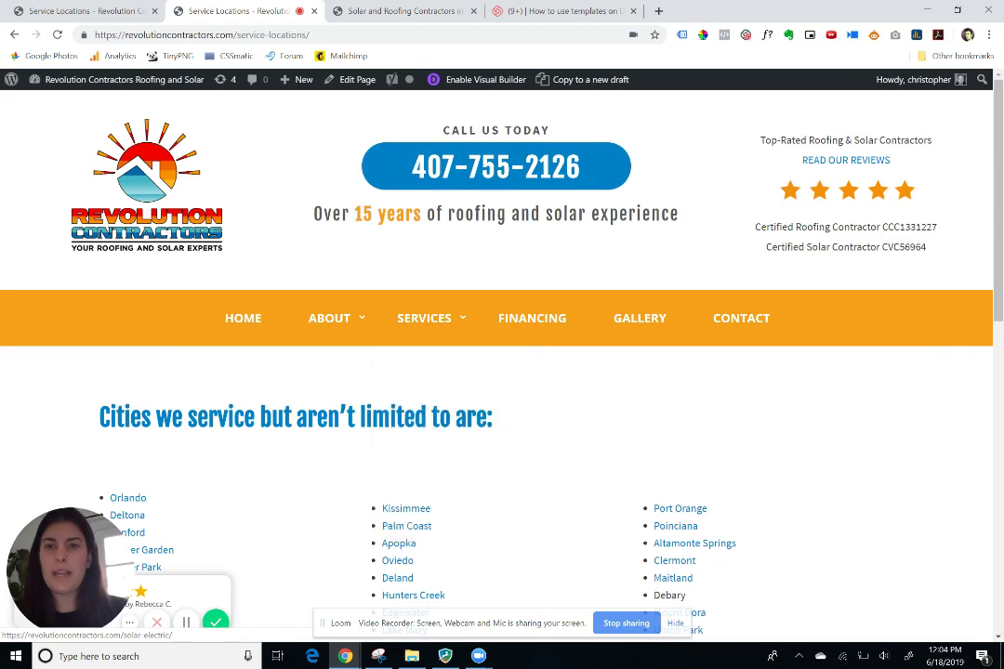
- Examine the reloaded Service Locations page, including its header, navigation bar and lists of cities
scroll(502, 372, down, 2)
scroll(502, 371, up, 2)
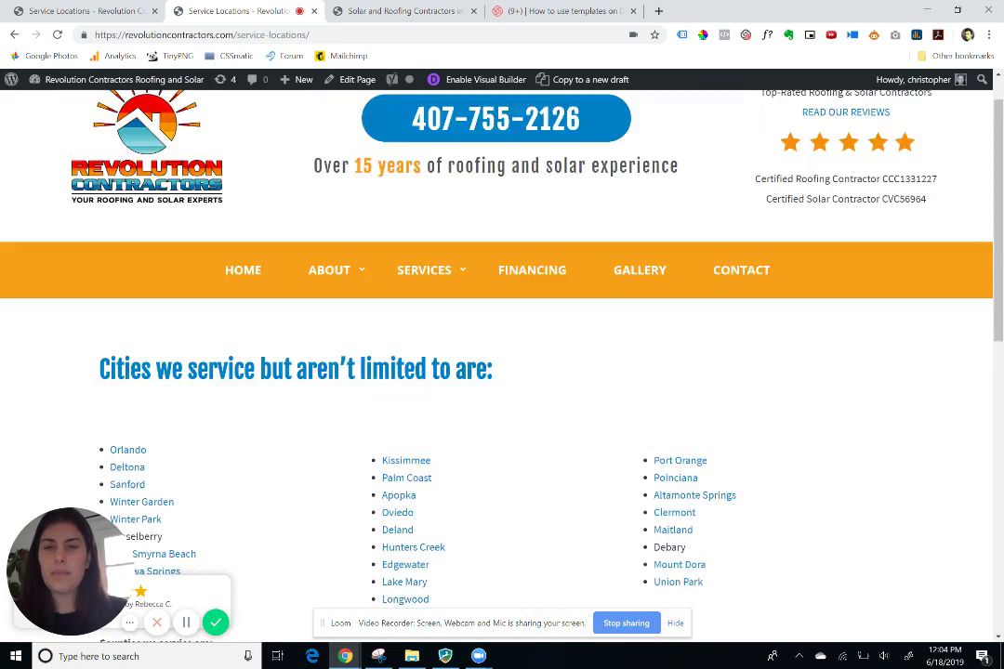
scroll(502, 372, down, 2)
scroll(502, 371, up, 2)
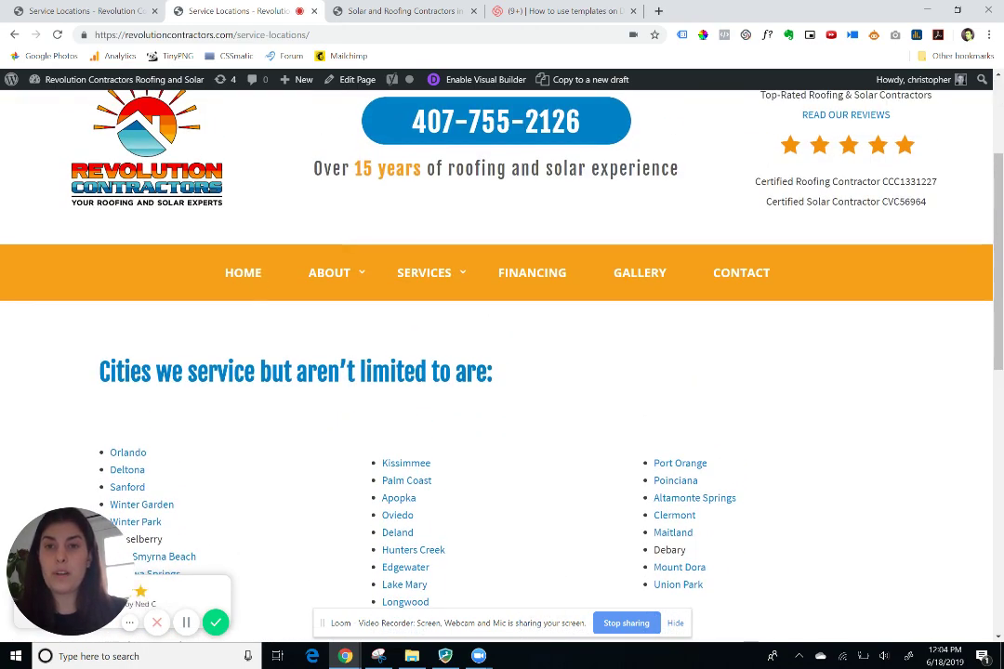
scroll(309, 246, down, 3)
scroll(301, 285, up, 4)
scroll(448, 152, down, 2)
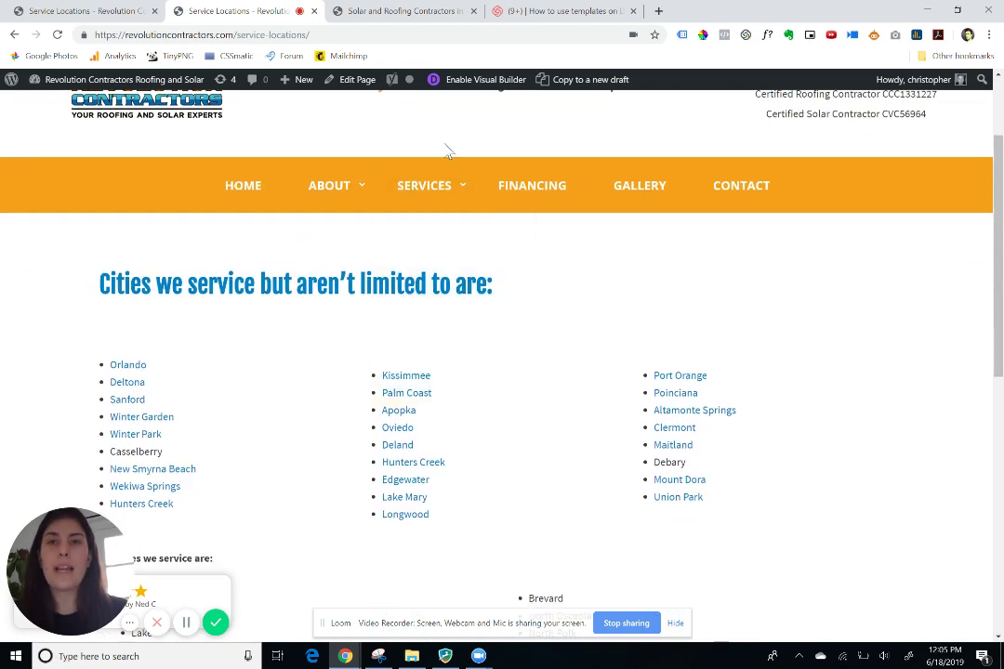
scroll(359, 202, up, 2)
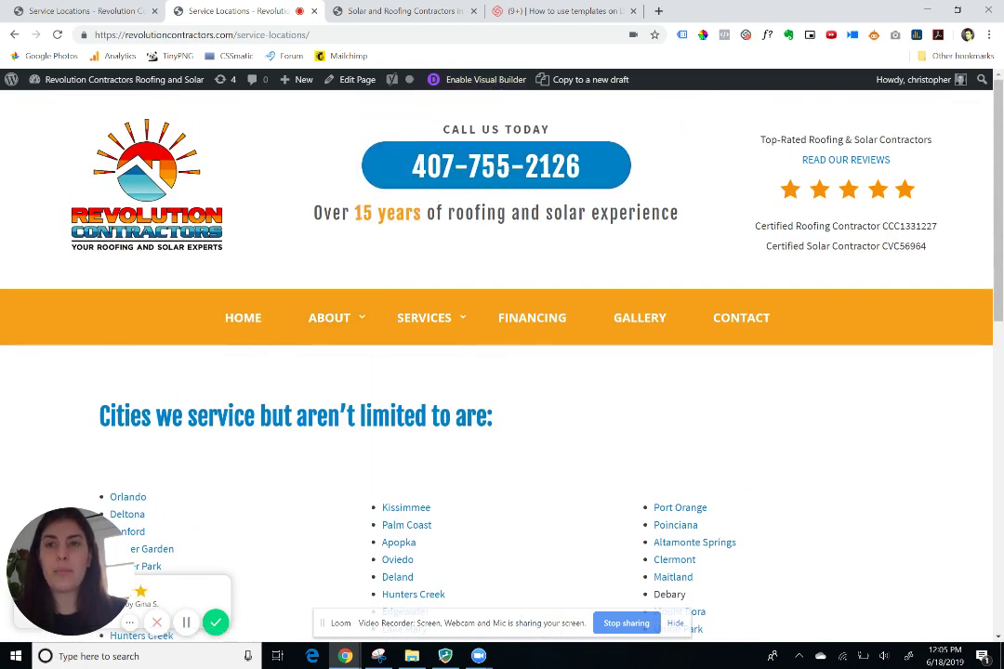
scroll(321, 193, down, 1)
scroll(321, 193, up, 1)
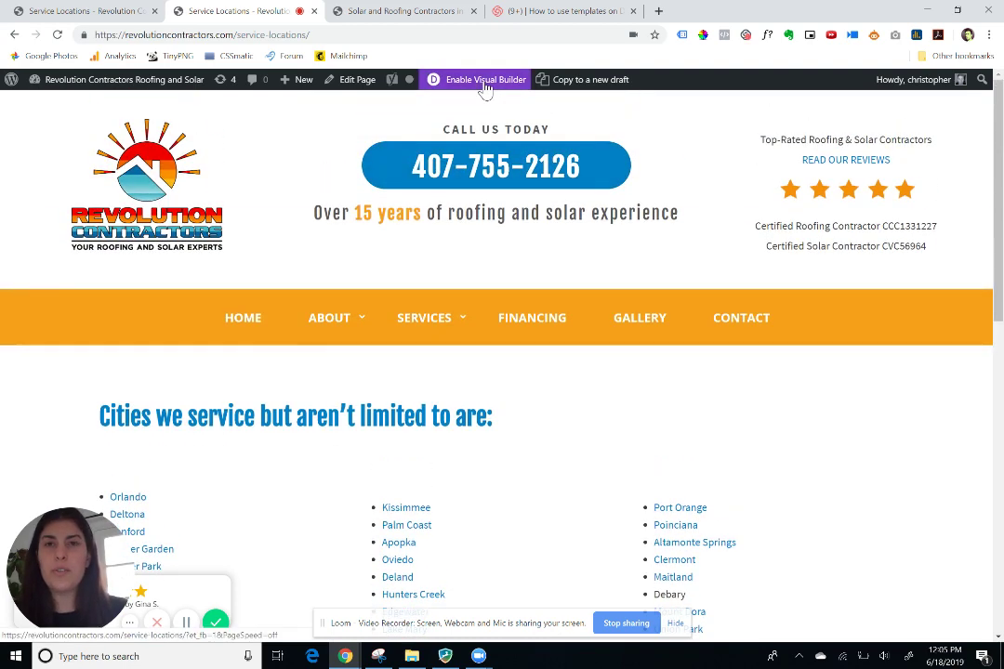
- Enable the Visual Builder for the Service Locations page and look over its header, navigation bar and city sections
click(485, 82)
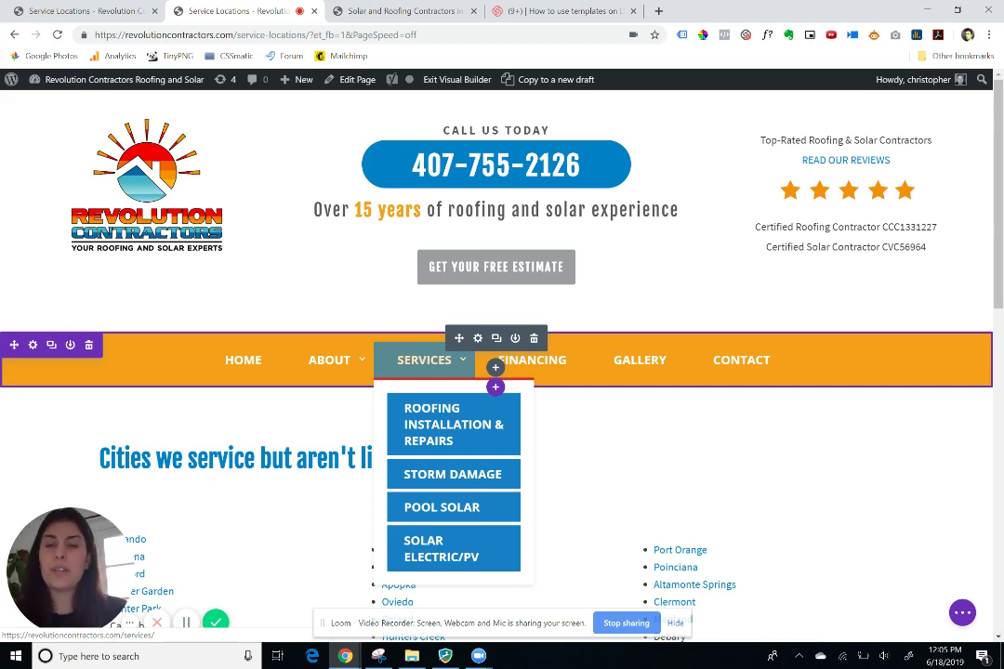
scroll(496, 384, down, 1)
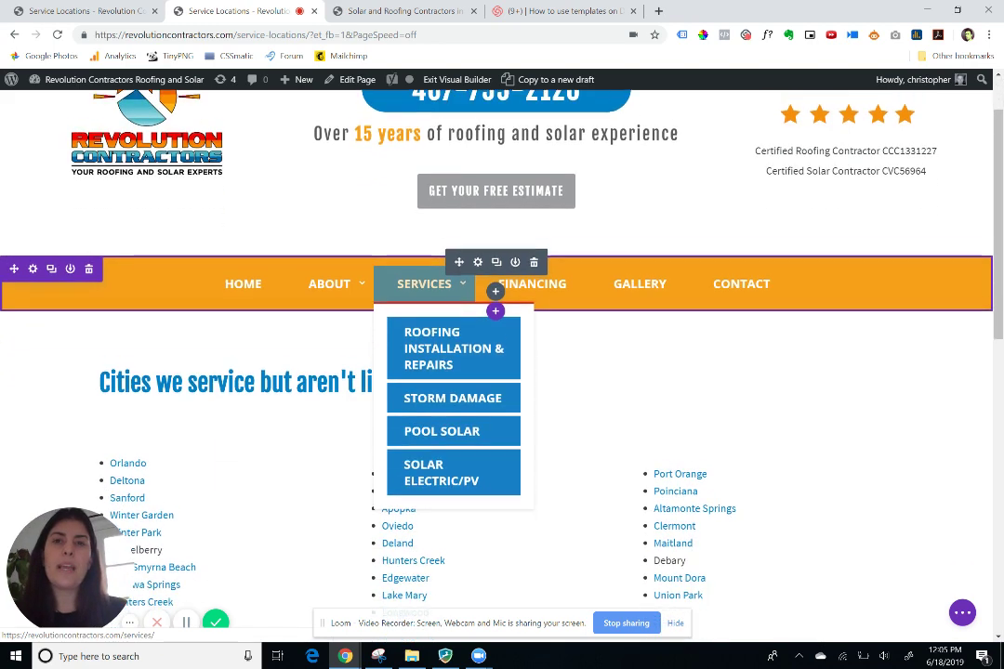
scroll(495, 384, down, 1)
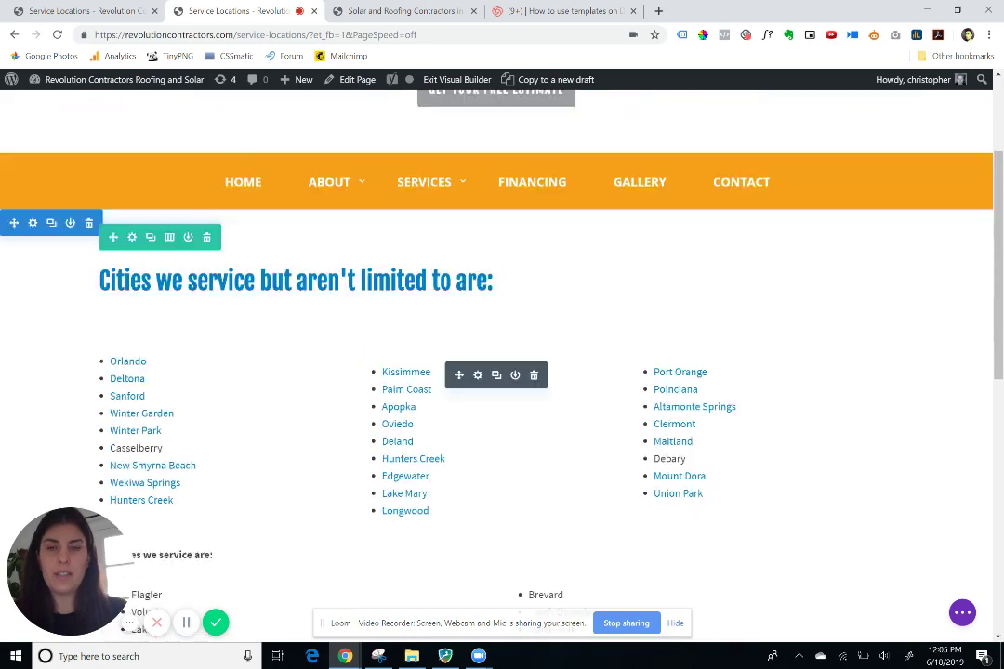
scroll(496, 384, up, 1)
scroll(496, 384, down, 1)
scroll(496, 384, down, 1)
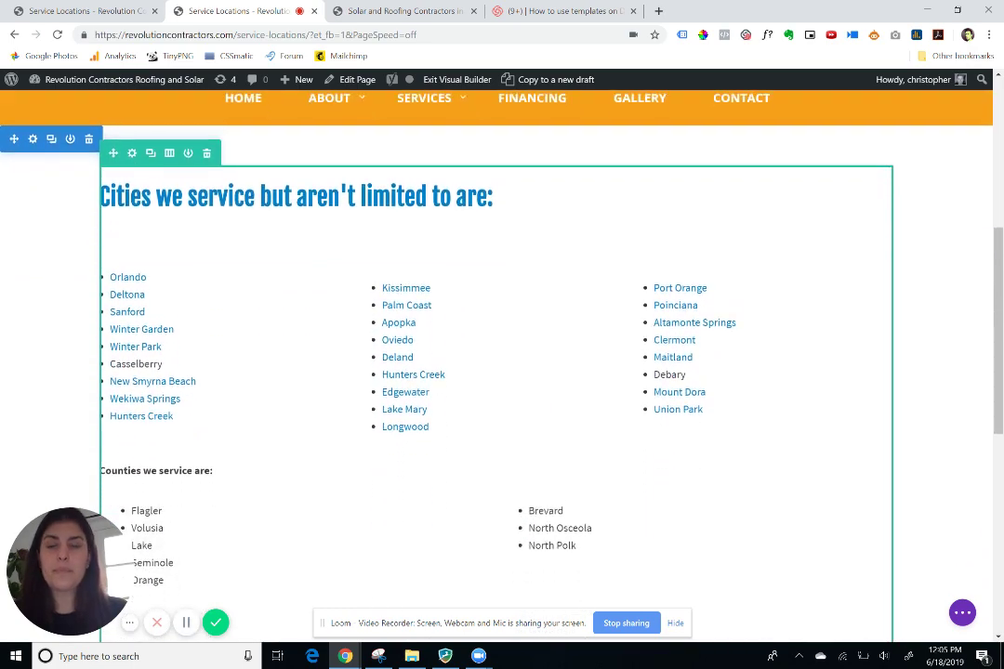
scroll(496, 383, up, 3)
scroll(437, 213, down, 1)
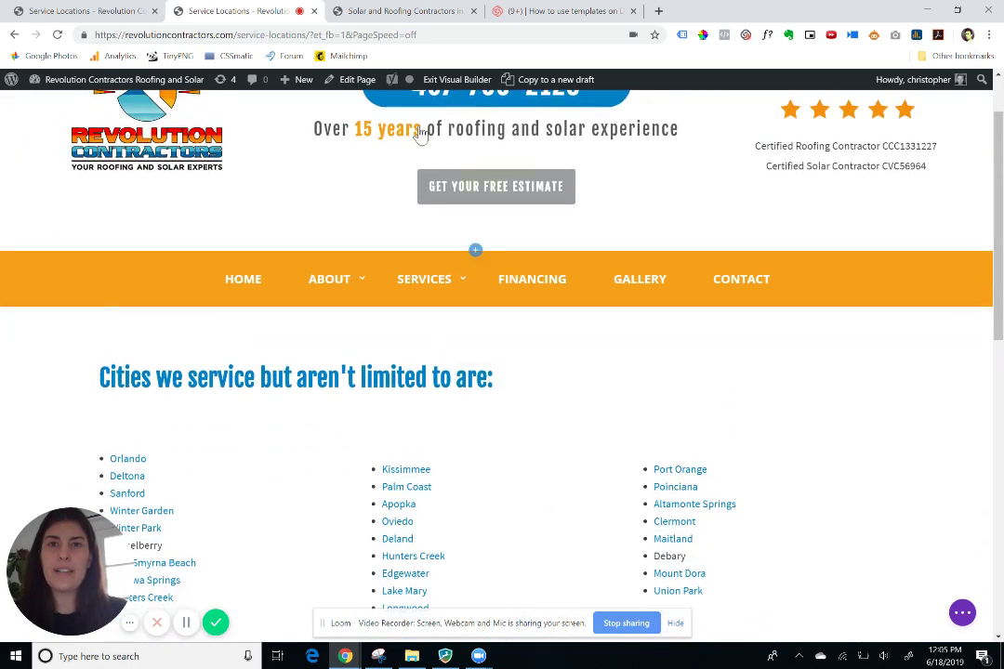
scroll(446, 279, up, 1)
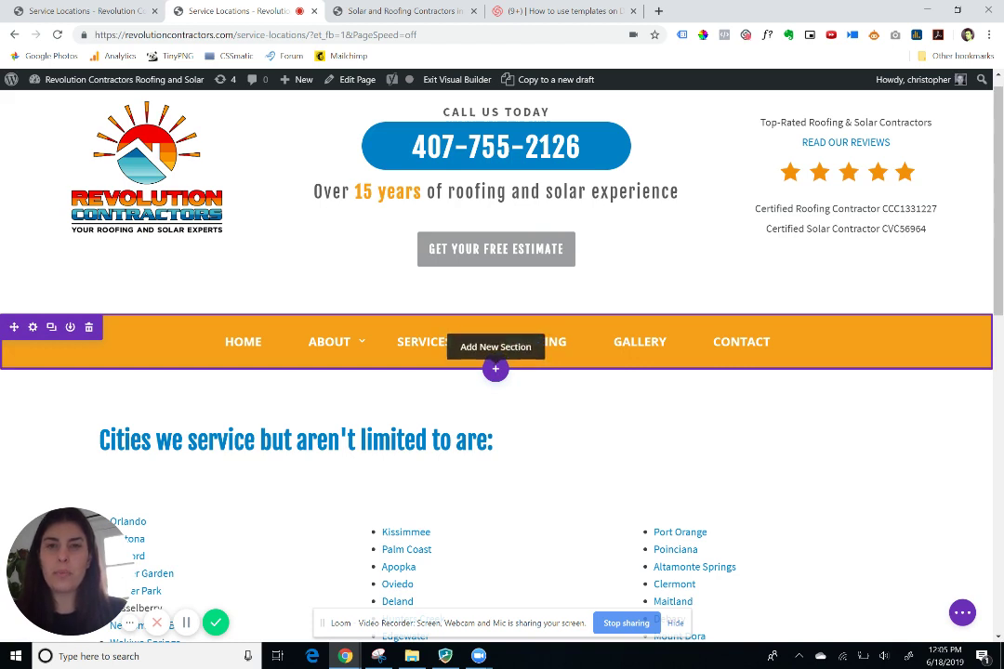
- Review the saved library sections available for insertion below the navigation bar and close the list without inserting any
click(496, 369)
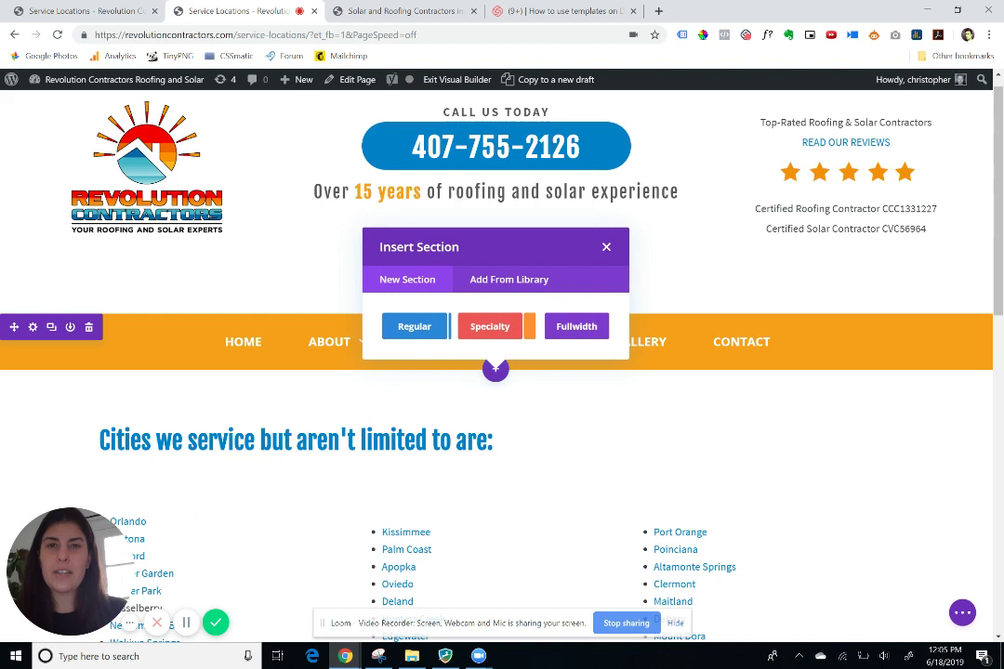
click(500, 282)
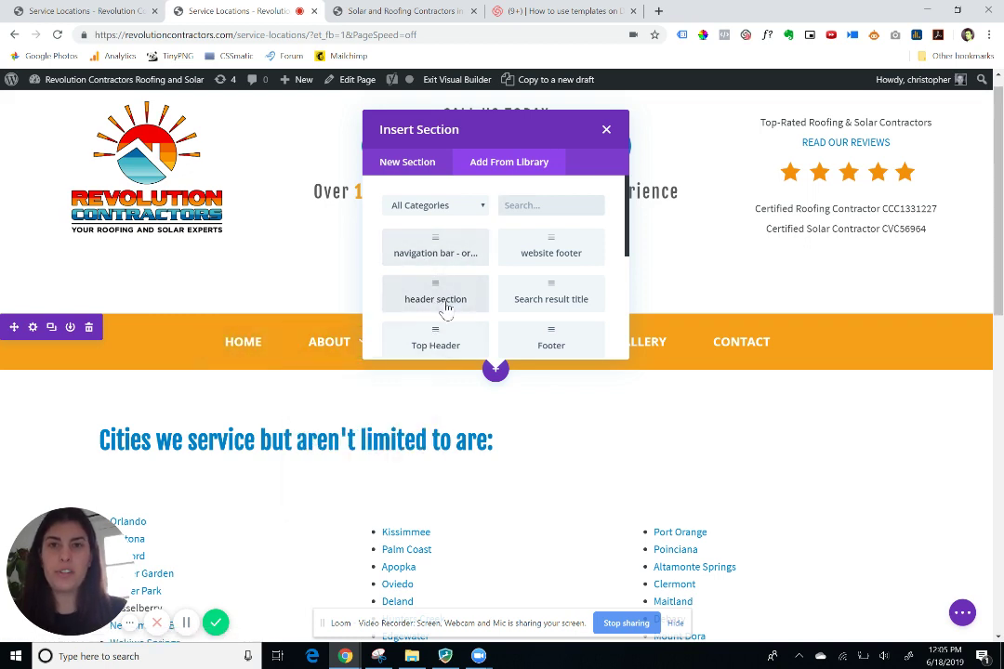
click(504, 205)
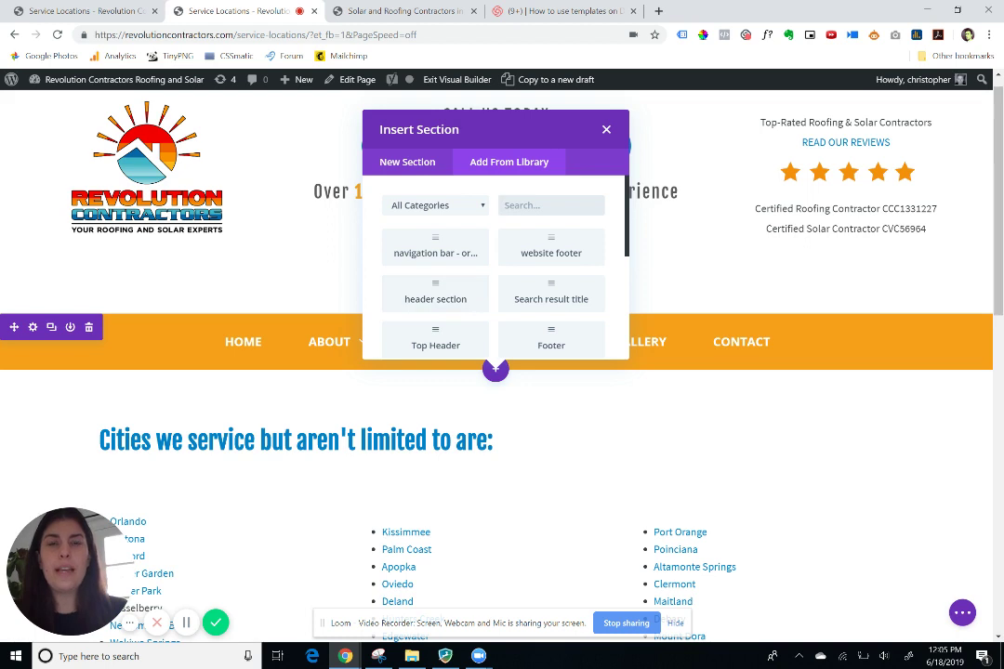
key(Escape)
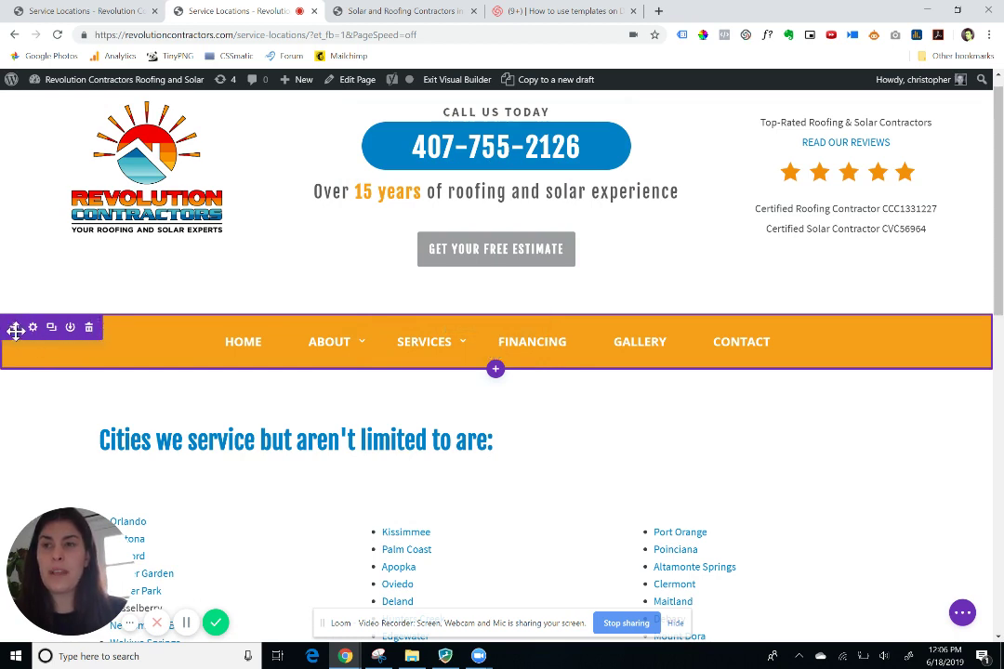
- Place the orange navigation bar section directly between the header and the cities section, and save the page
mouse_move(15, 326)
mouse_down()
mouse_move(18, 261)
mouse_move(25, 316)
mouse_up()
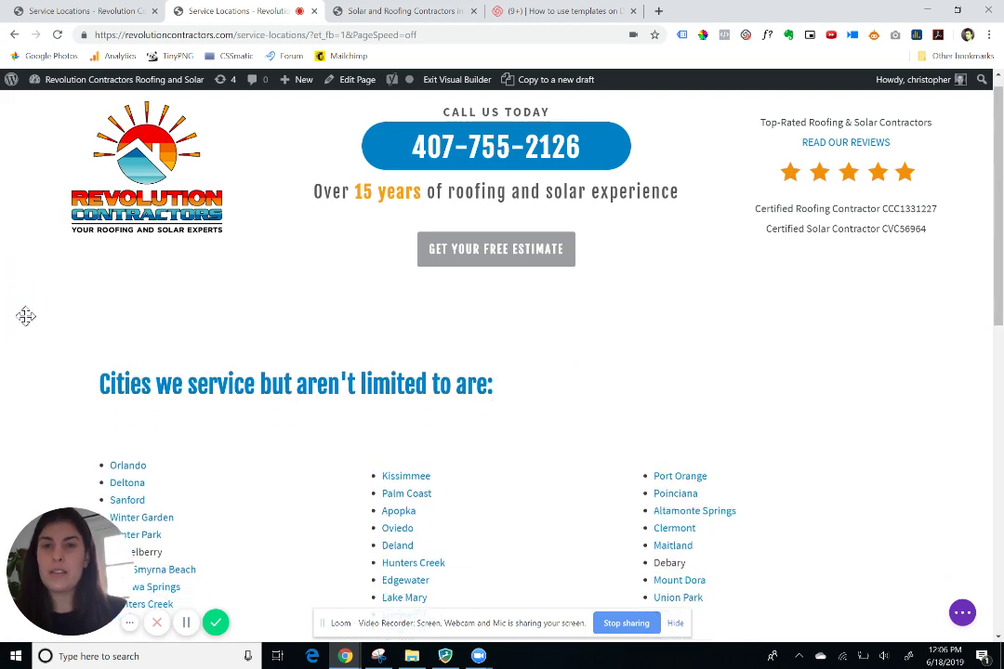
scroll(25, 316, down, 1)
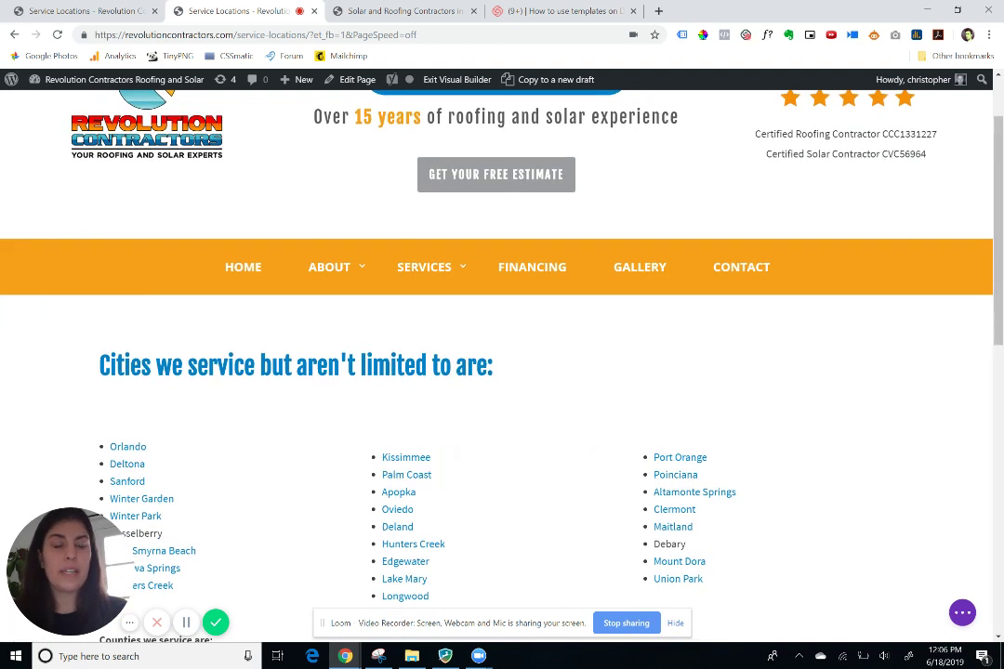
click(962, 612)
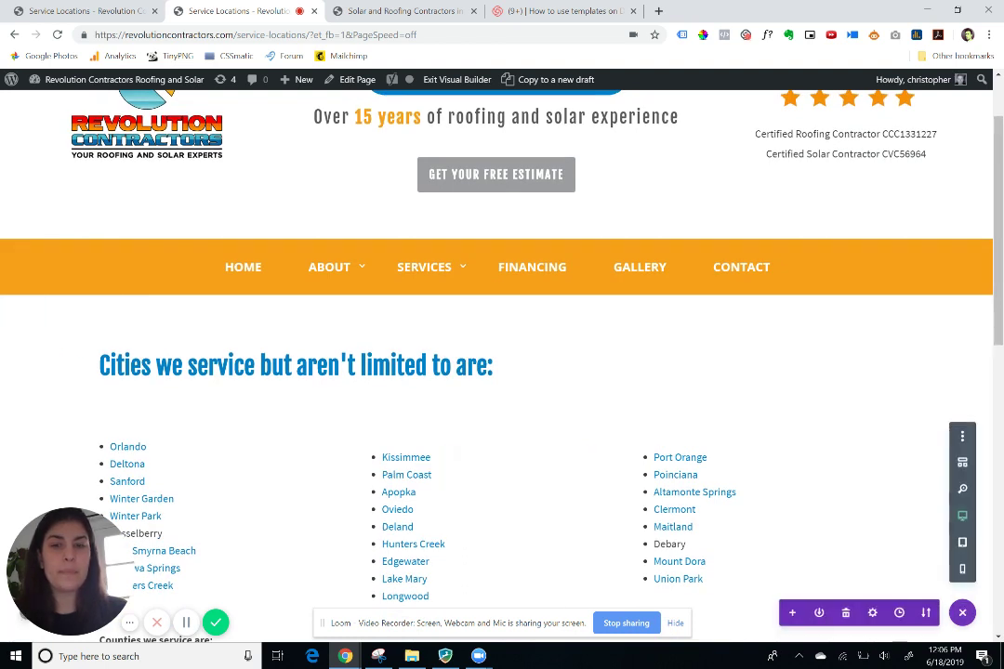
drag(71, 569, 70, 488)
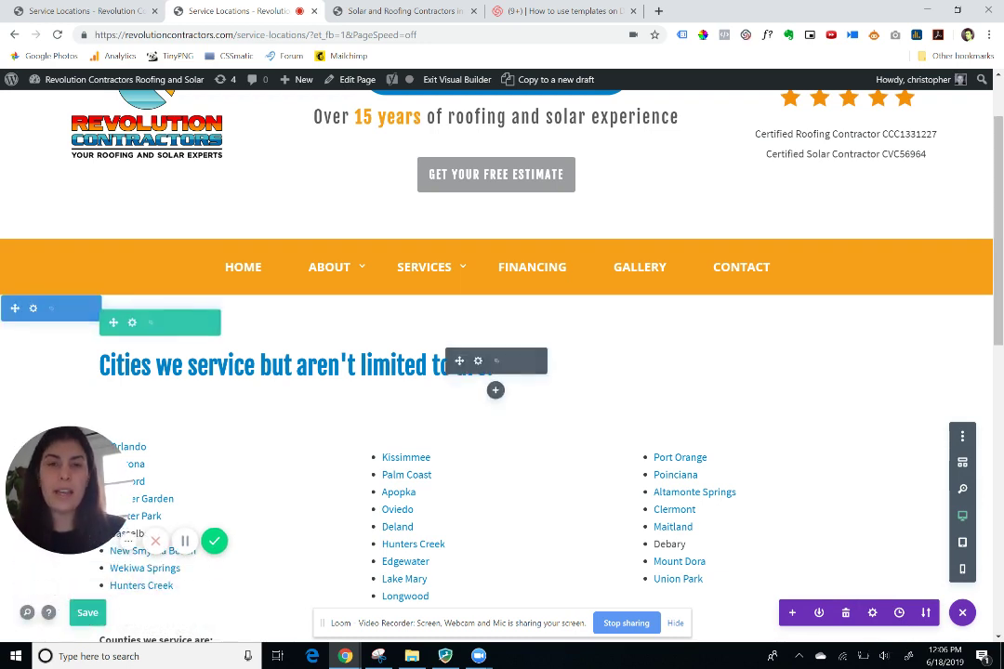
scroll(87, 595, up, 1)
scroll(87, 604, down, 2)
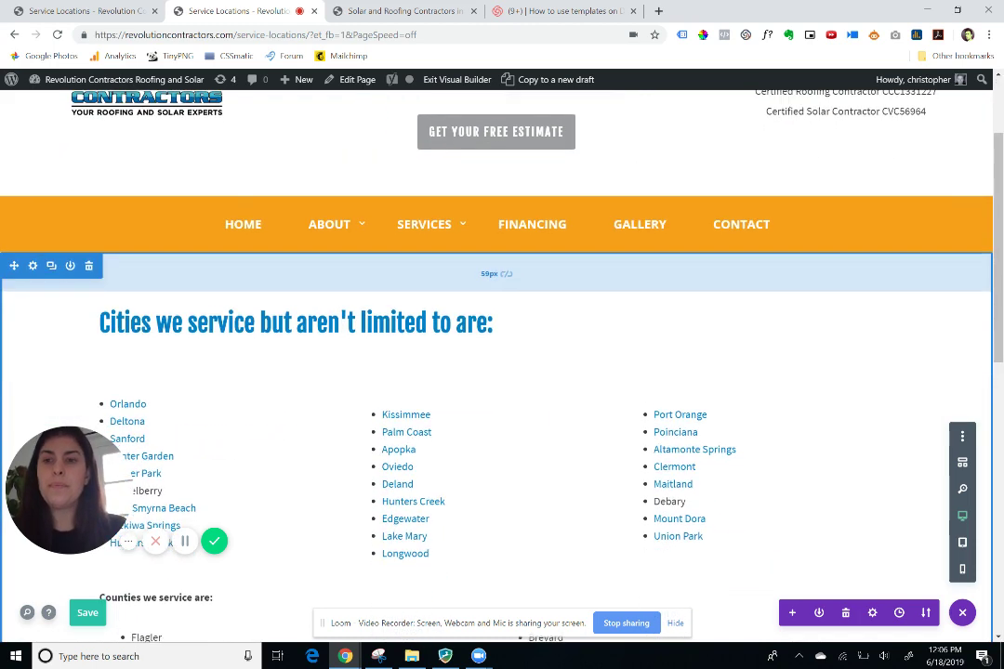
click(87, 613)
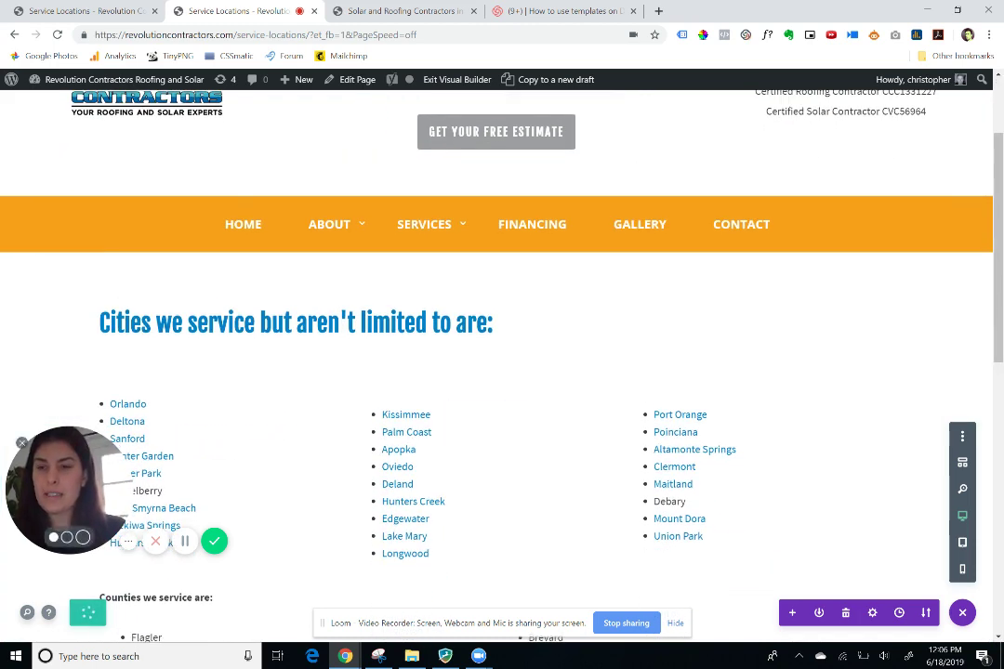
- Exit the Visual Builder and return to the live view of the Service Locations page
drag(78, 492, 100, 525)
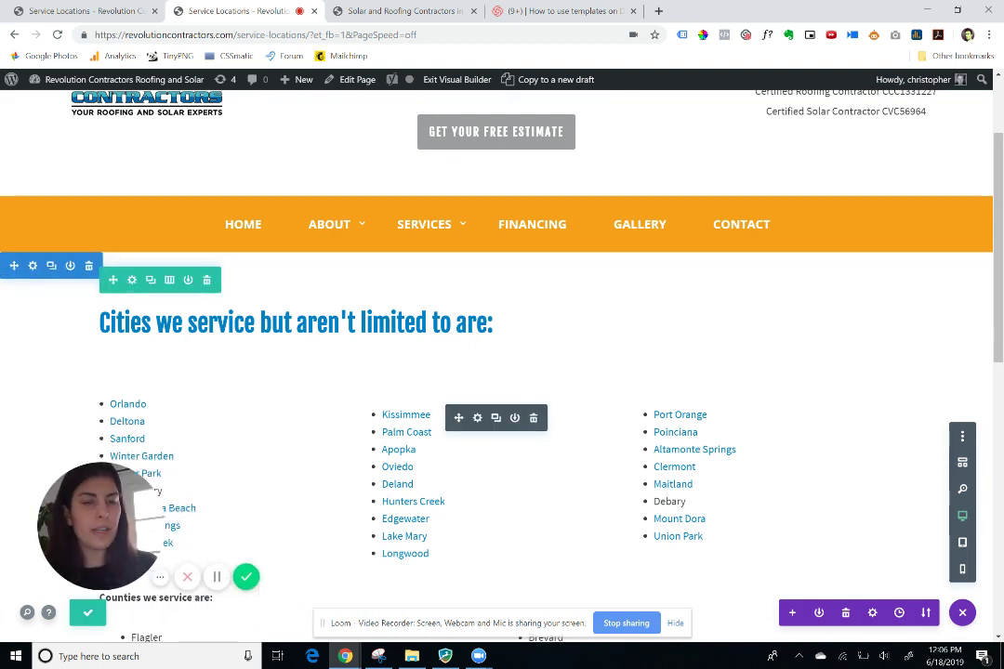
click(100, 398)
drag(99, 525, 867, 502)
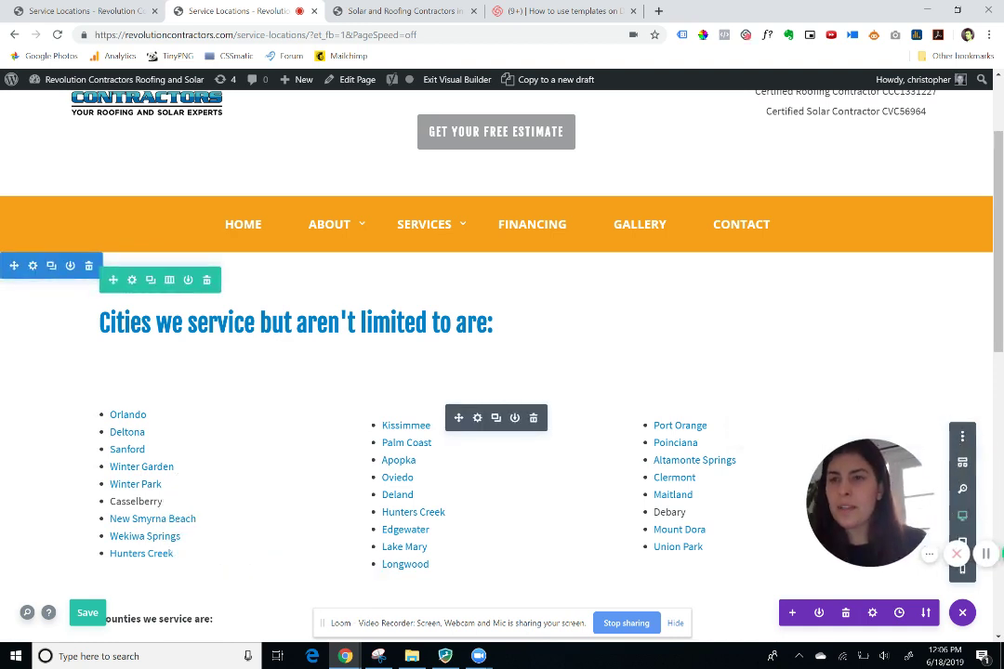
mouse_move(124, 84)
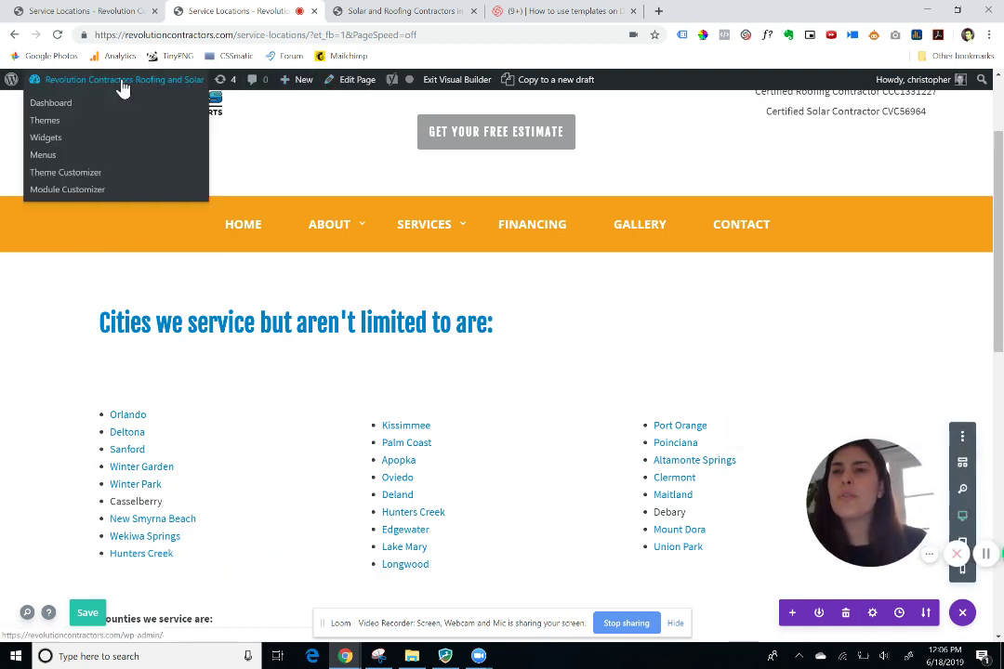
click(444, 81)
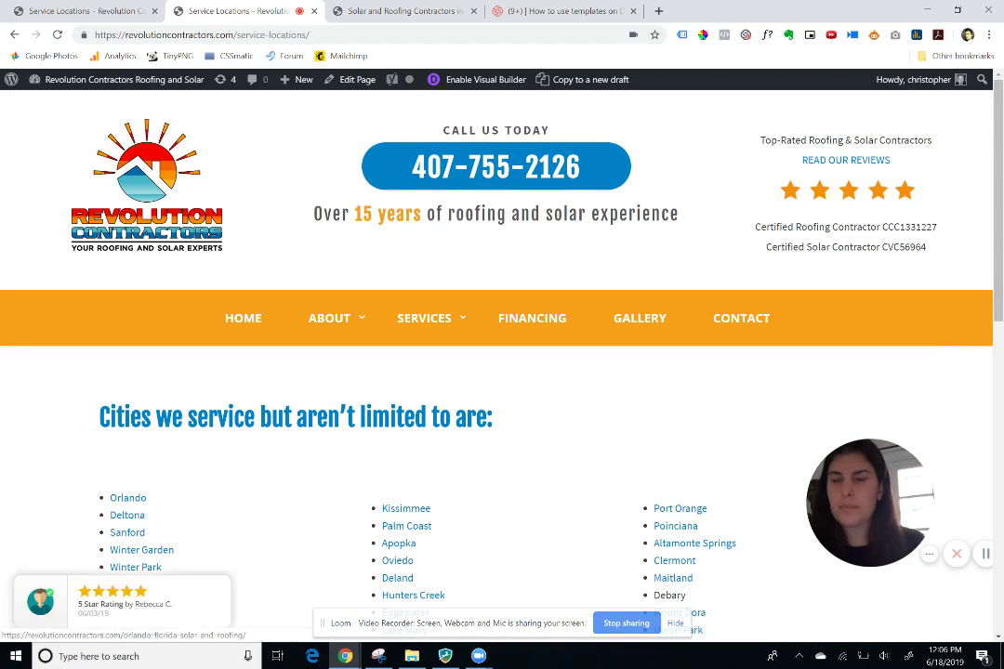
- Open the Orlando city page and start building it in the Visual Builder with its existing content
click(127, 498)
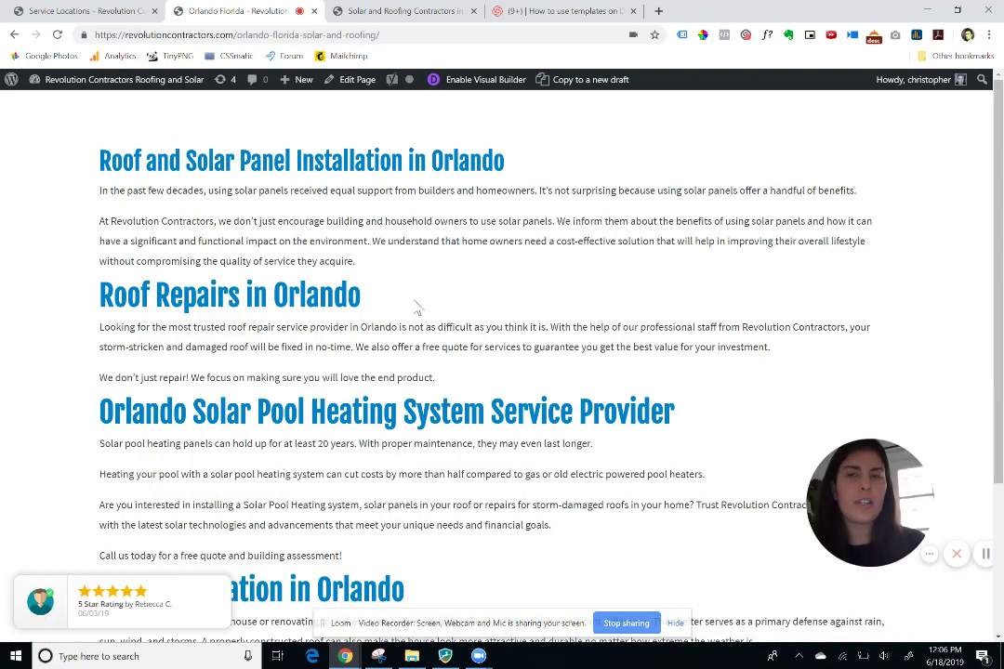
scroll(418, 309, down, 2)
scroll(418, 309, up, 3)
scroll(418, 309, down, 1)
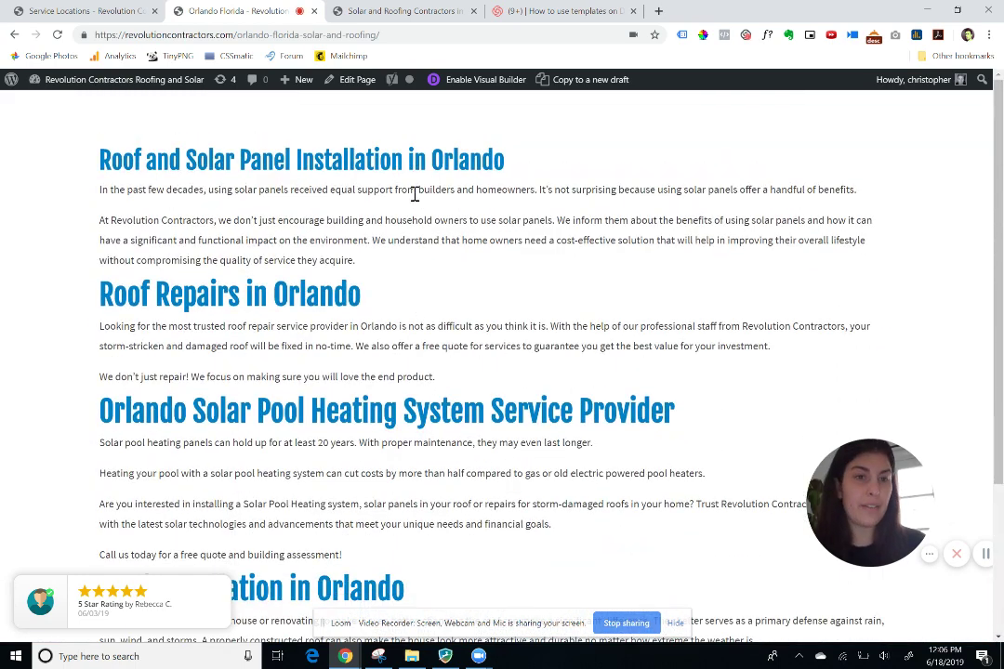
click(479, 83)
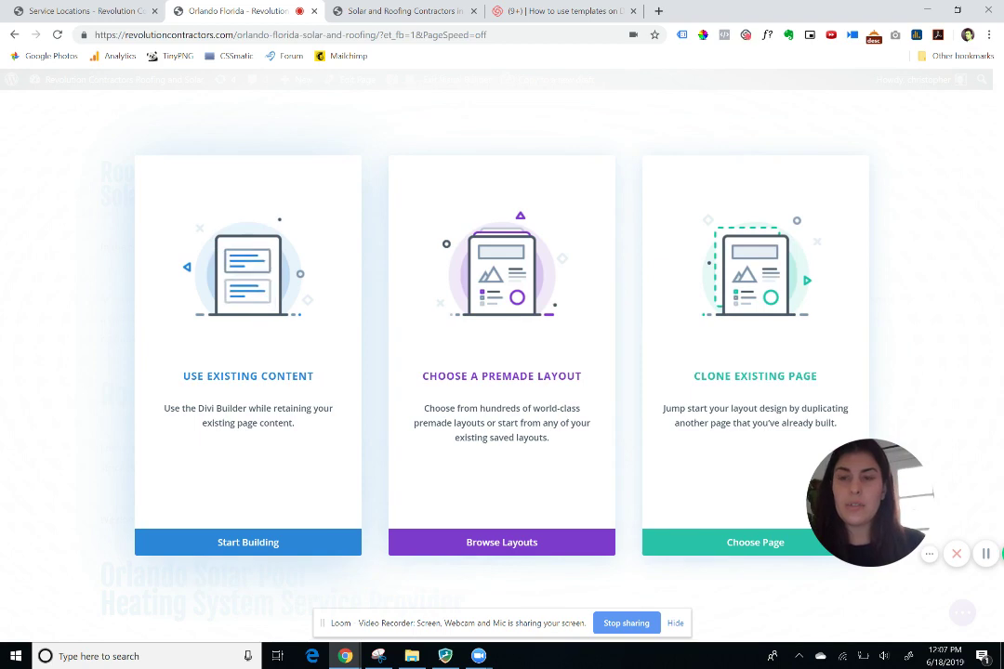
click(248, 542)
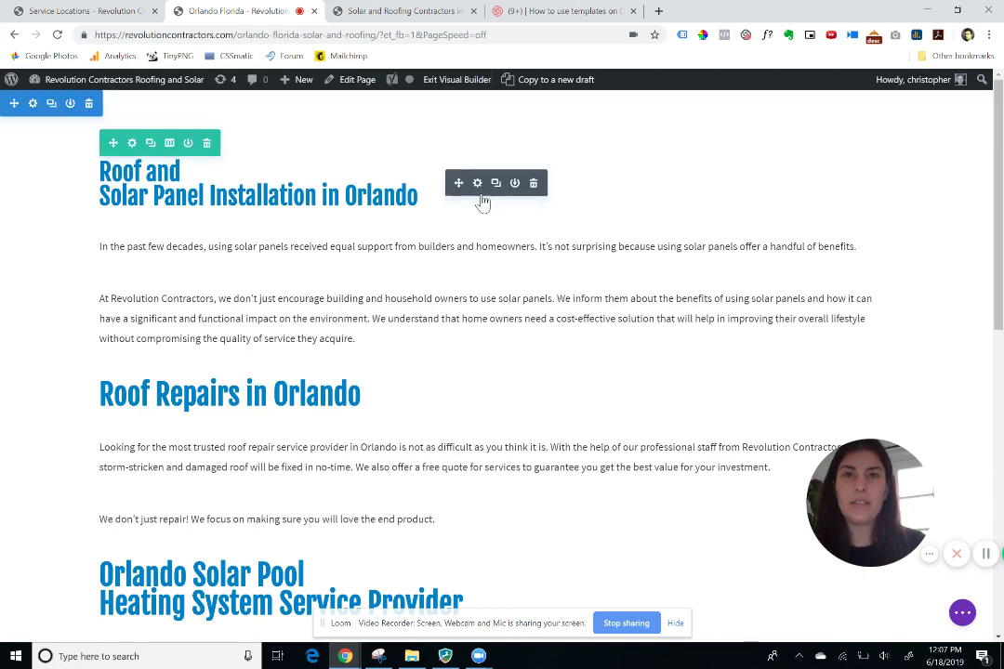
- Insert the Footer Global section from the library at the end of the Orlando page
scroll(408, 265, down, 1)
scroll(408, 264, up, 1)
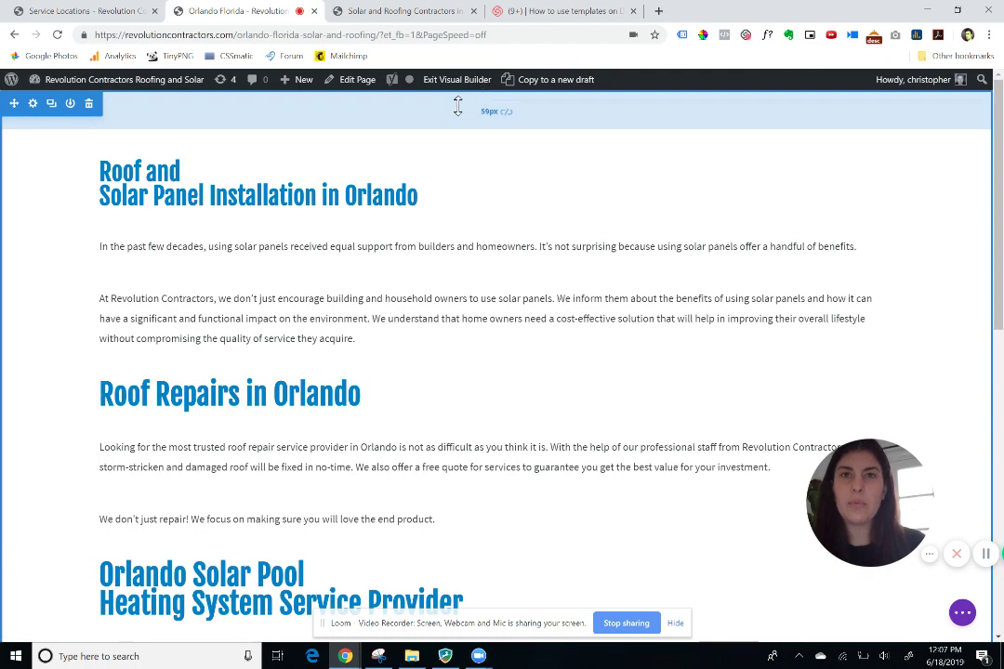
scroll(411, 269, down, 5)
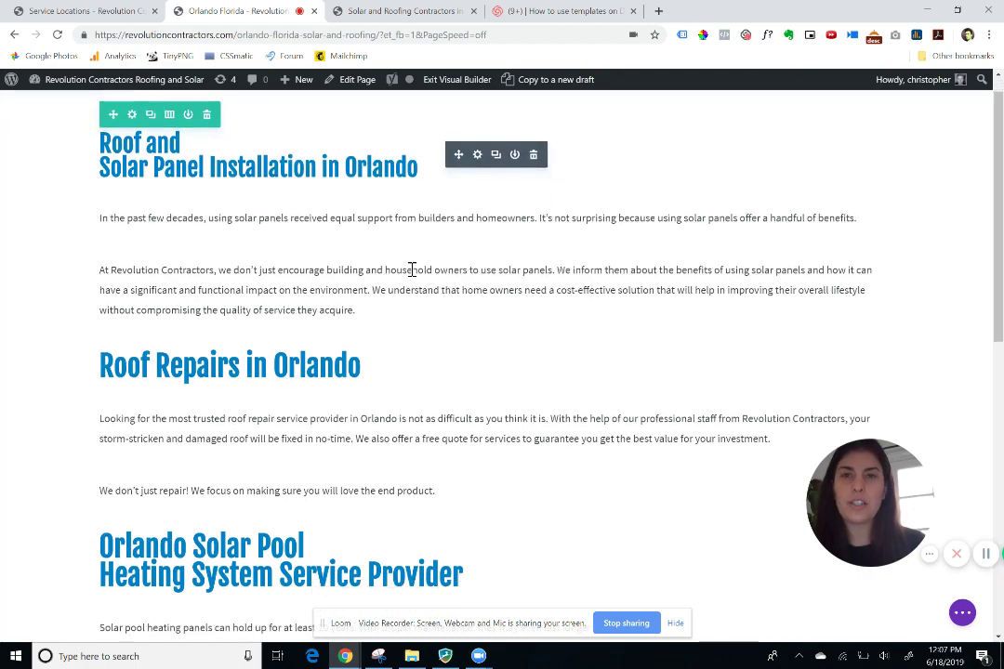
scroll(412, 270, down, 3)
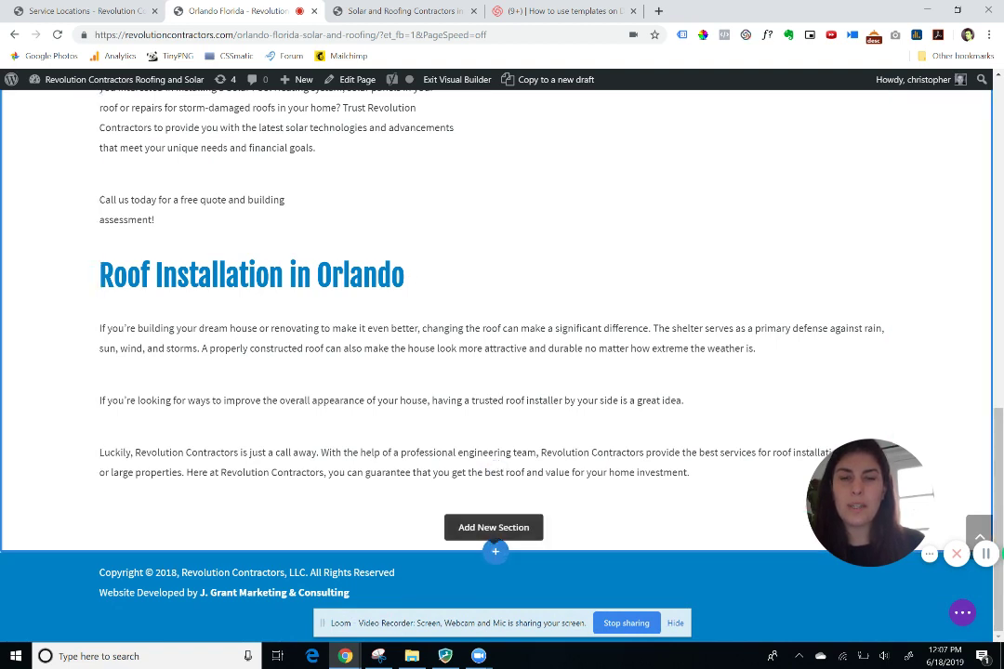
click(495, 551)
click(509, 462)
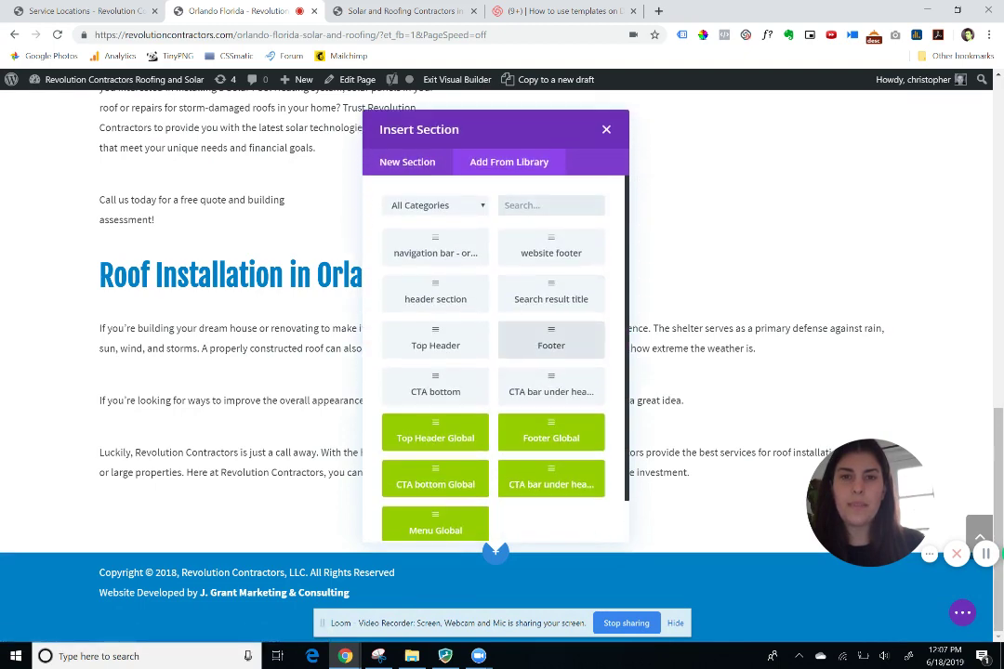
click(550, 432)
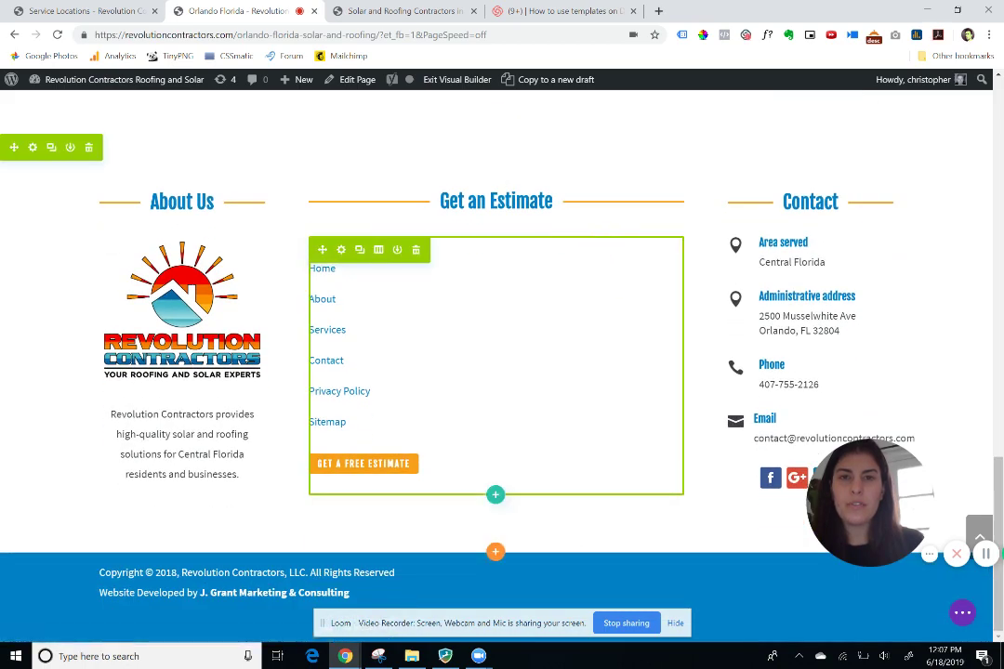
- Insert the Top Header Global section from the library and move it to the very start of the Orlando page
scroll(521, 400, up, 15)
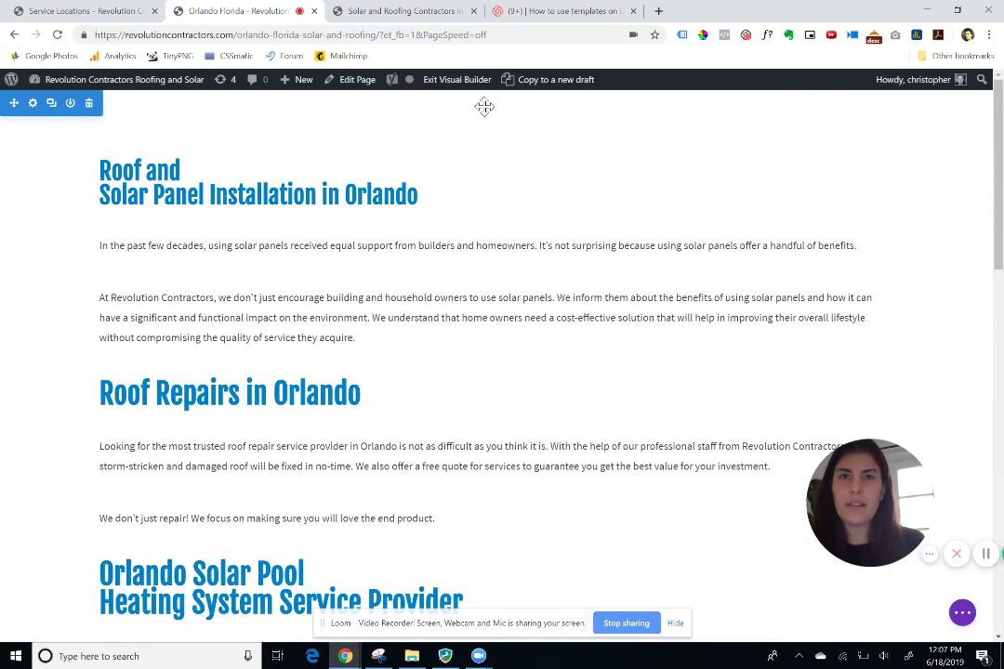
scroll(502, 167, down, 15)
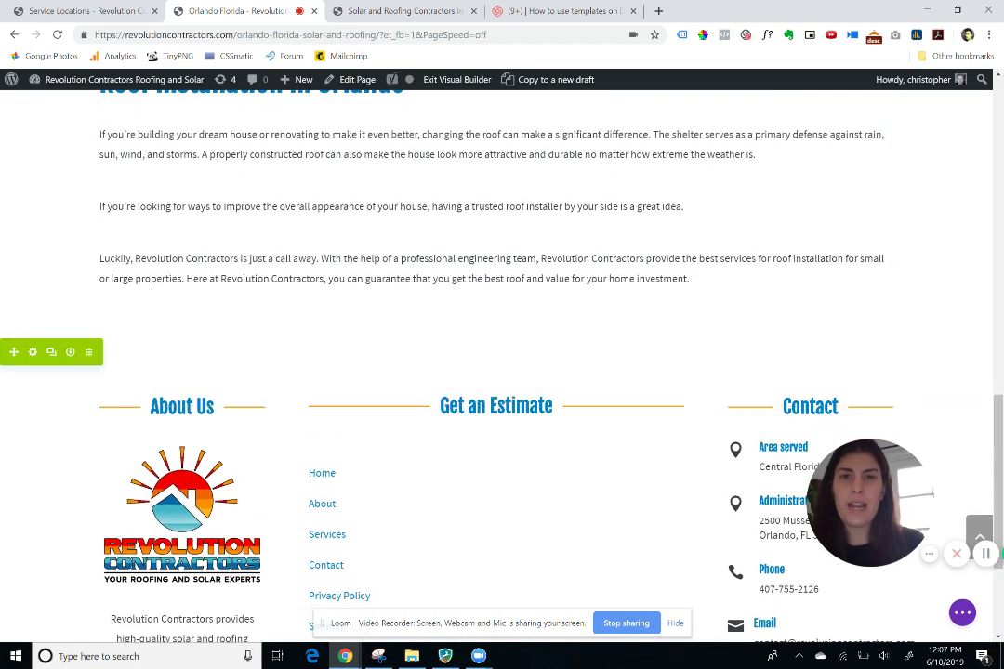
scroll(496, 324, down, 2)
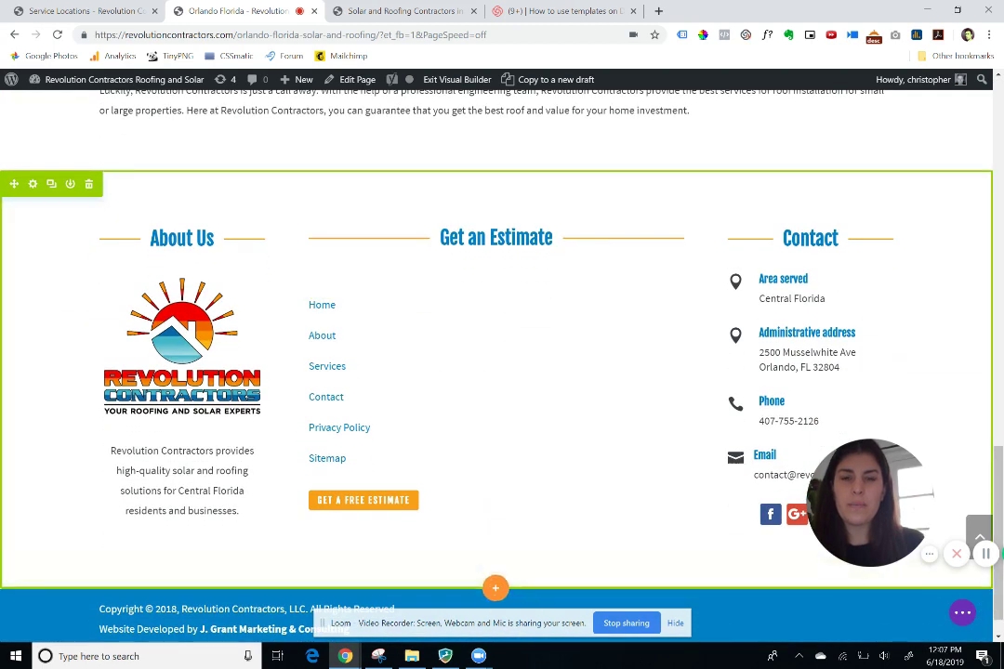
click(495, 587)
click(508, 498)
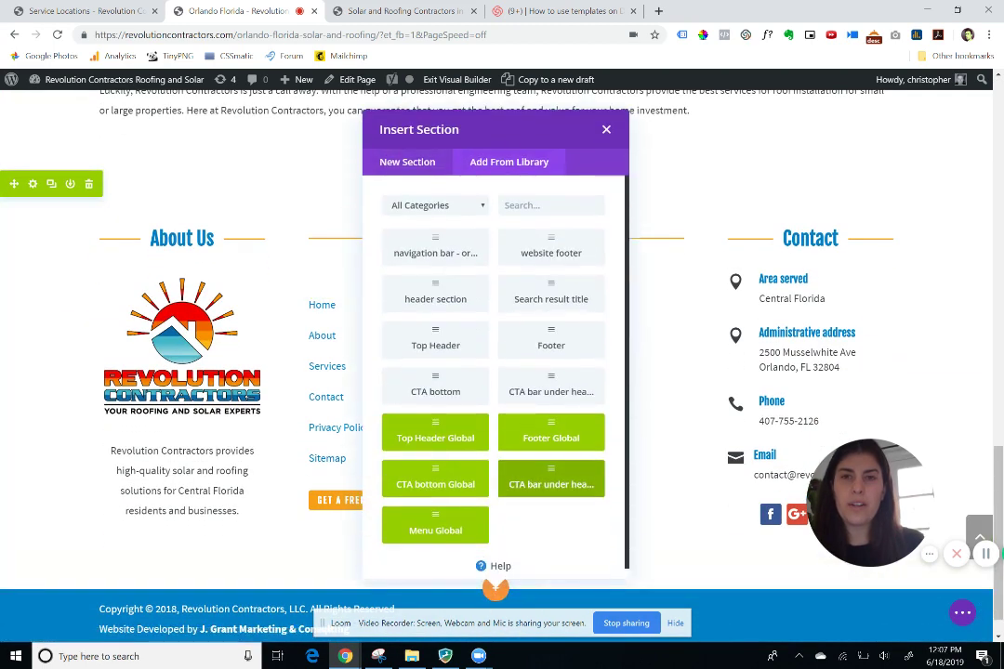
click(435, 385)
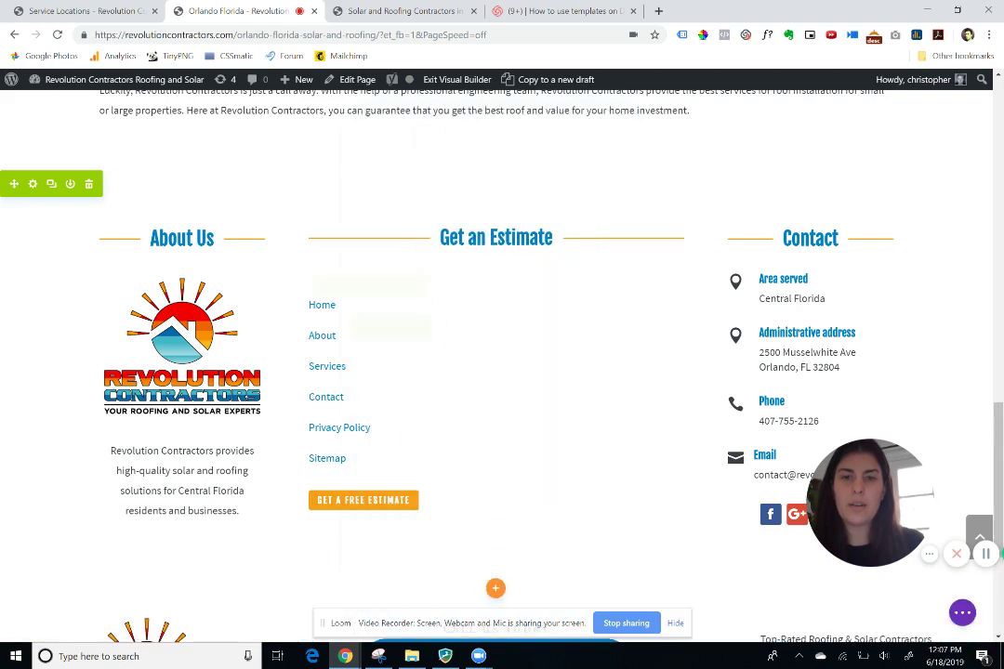
scroll(496, 418, down, 2)
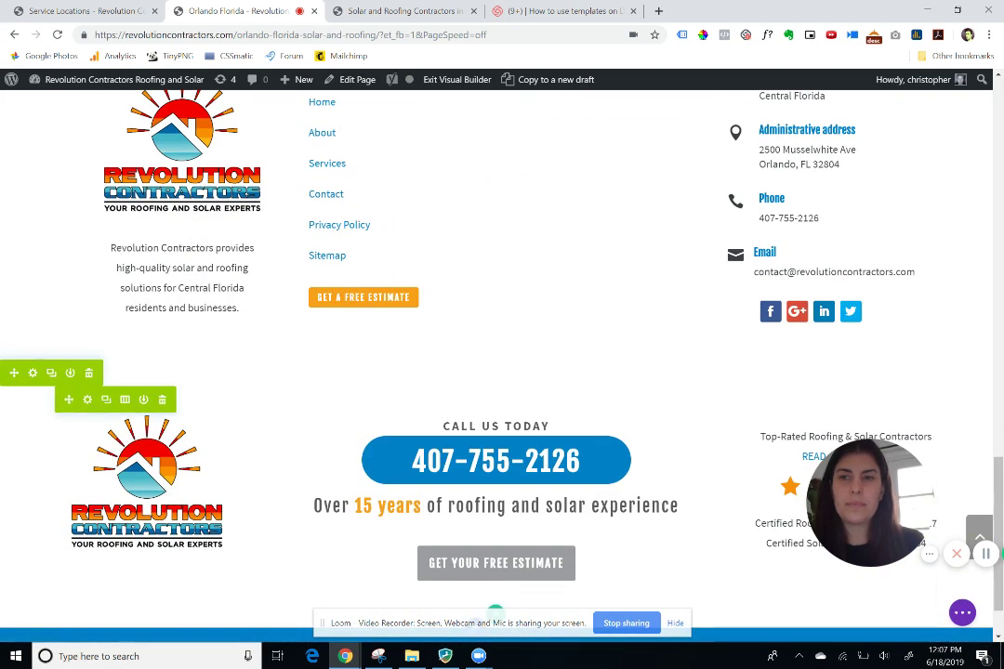
drag(21, 319, 86, 116)
drag(197, 130, 251, 119)
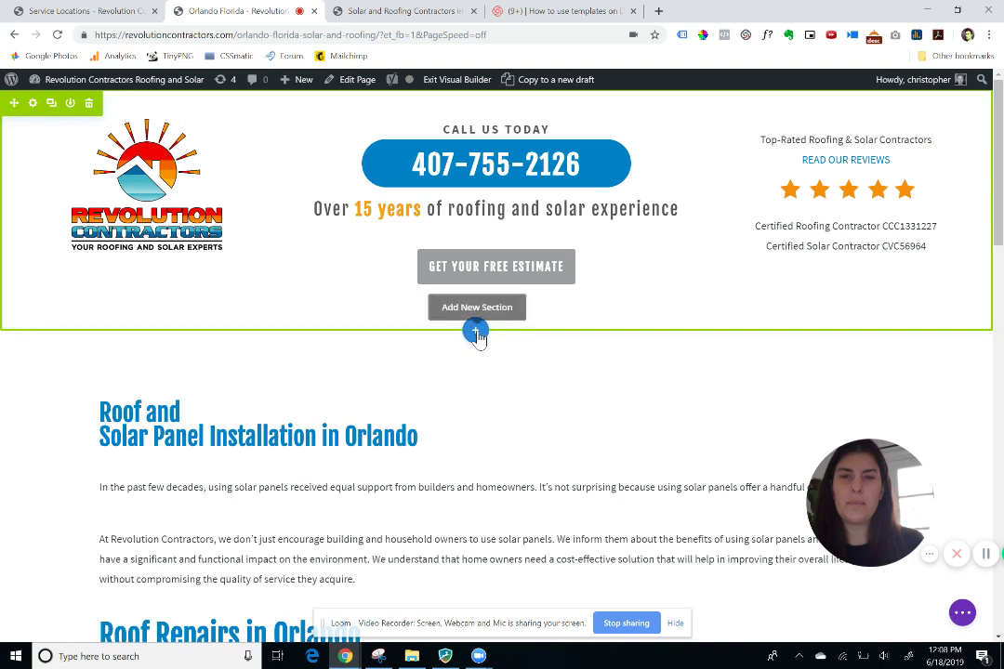
- Insert the Menu Global section from the library between the header and the Orlando roofing content
click(475, 332)
click(488, 391)
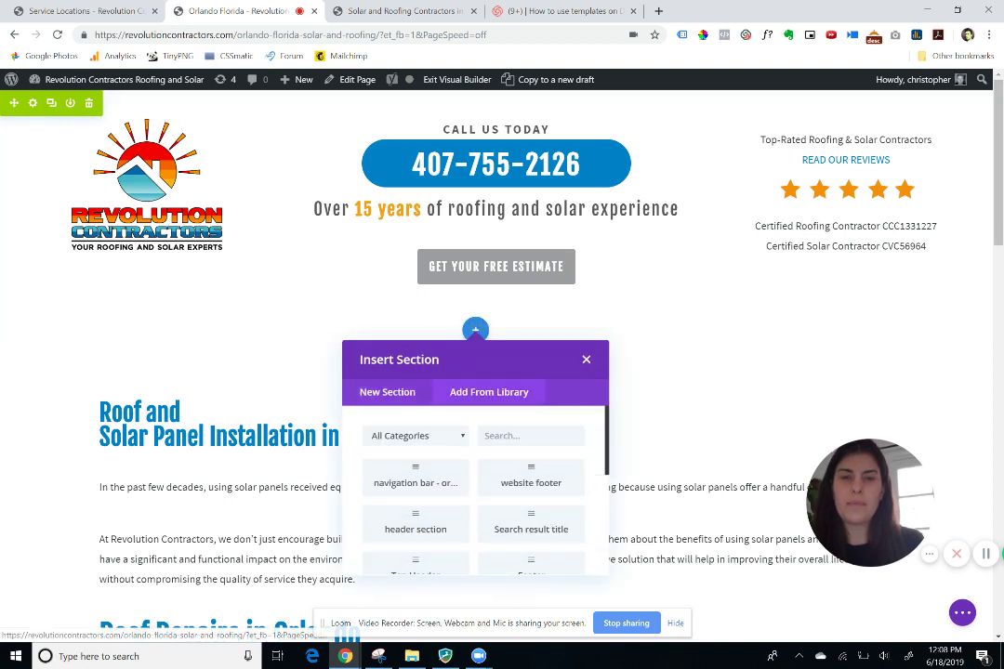
scroll(474, 474, down, 5)
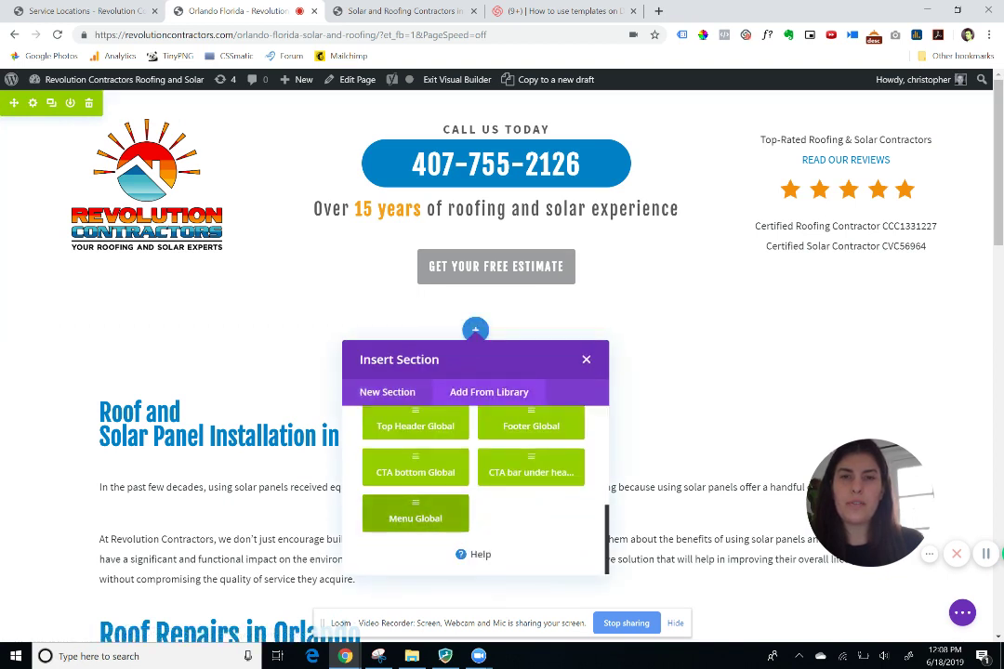
scroll(474, 488, up, 2)
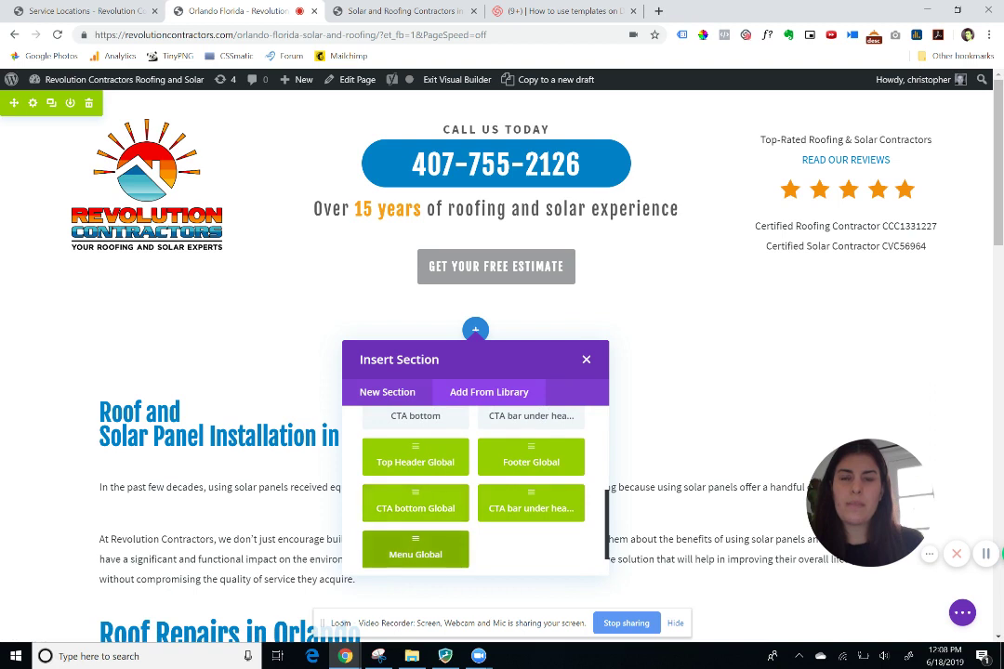
click(414, 548)
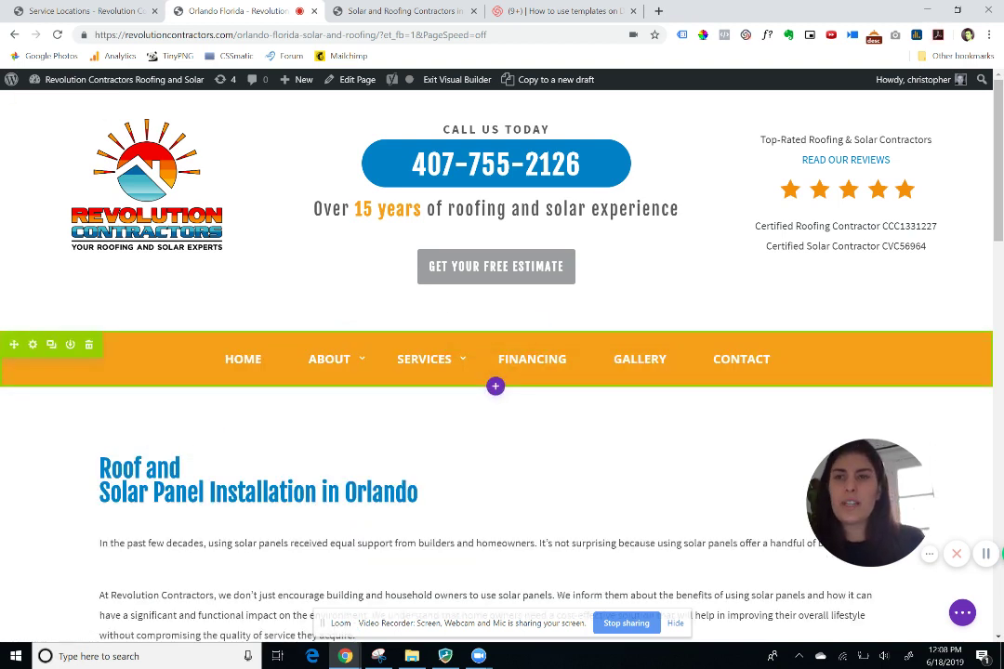
mouse_move(329, 359)
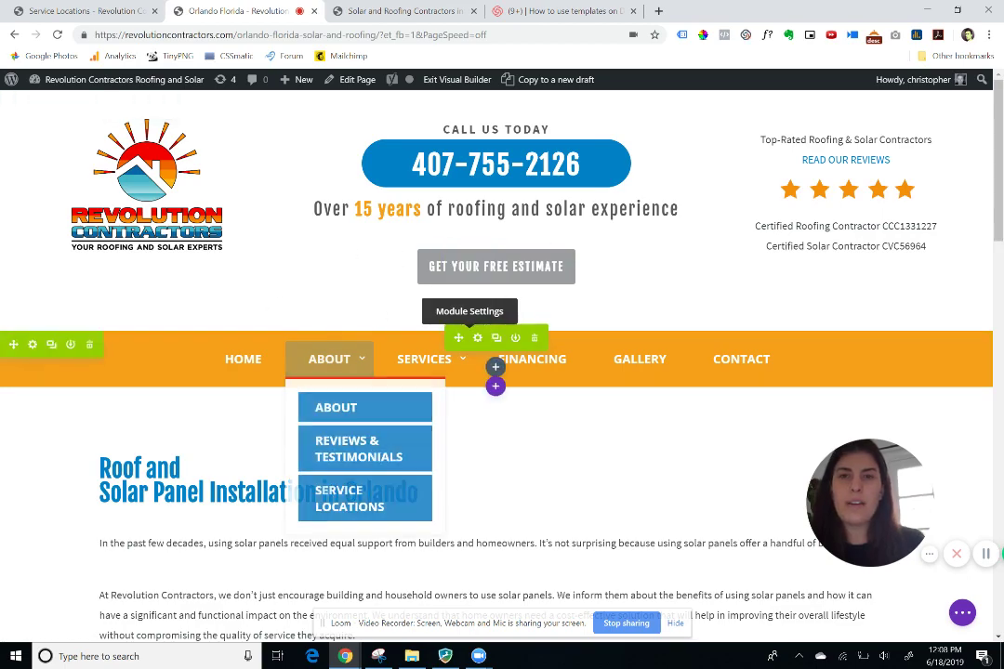
scroll(465, 390, down, 15)
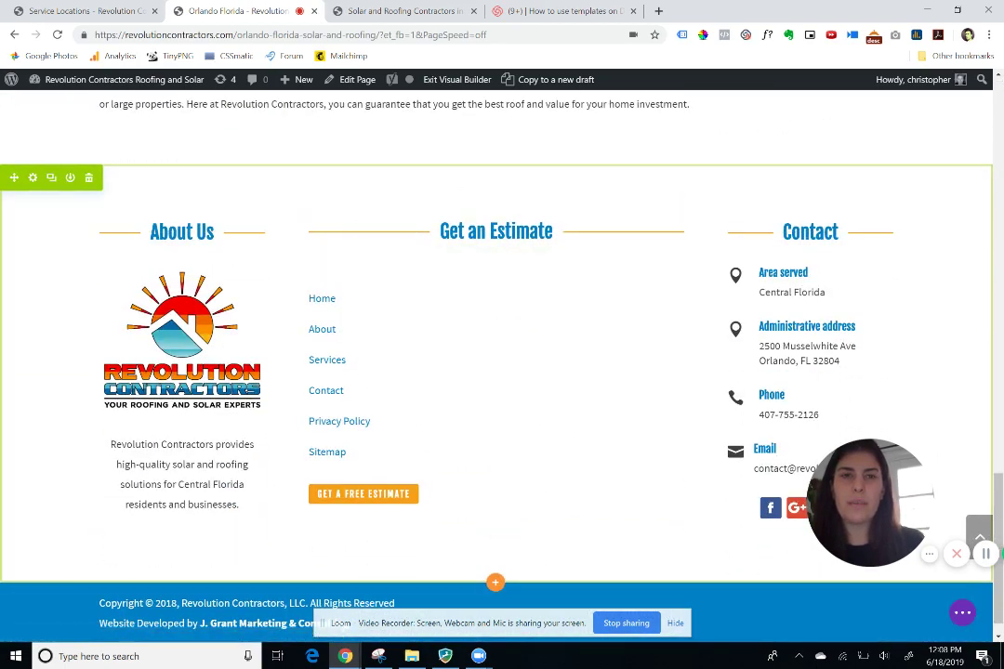
scroll(497, 362, down, 1)
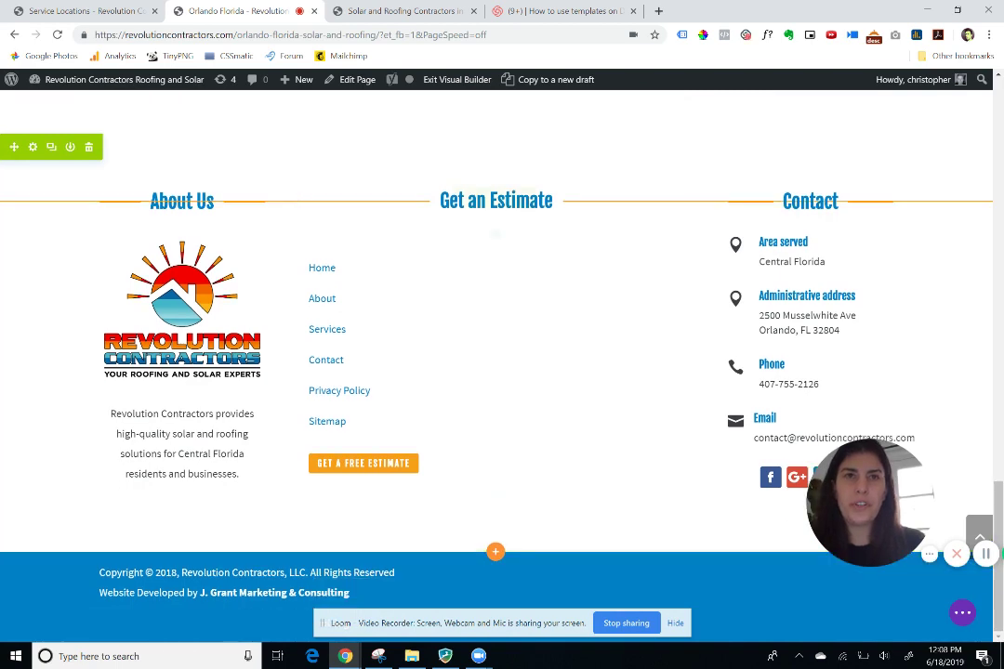
- Open the live home page through the site dashboard and examine the sections at its end, around the footer
click(79, 12)
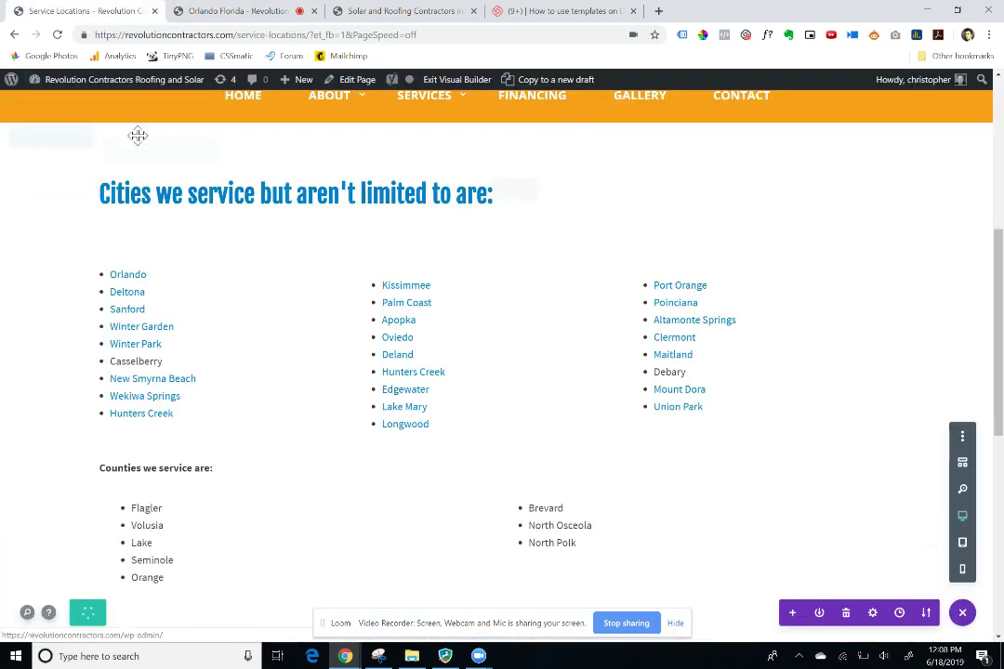
scroll(137, 136, up, 3)
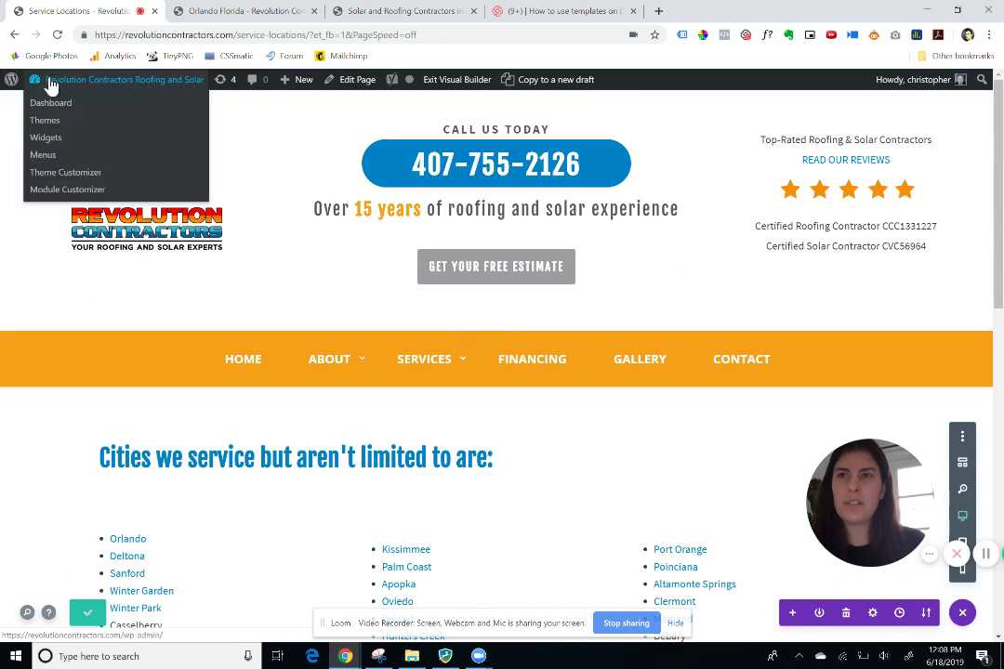
click(50, 104)
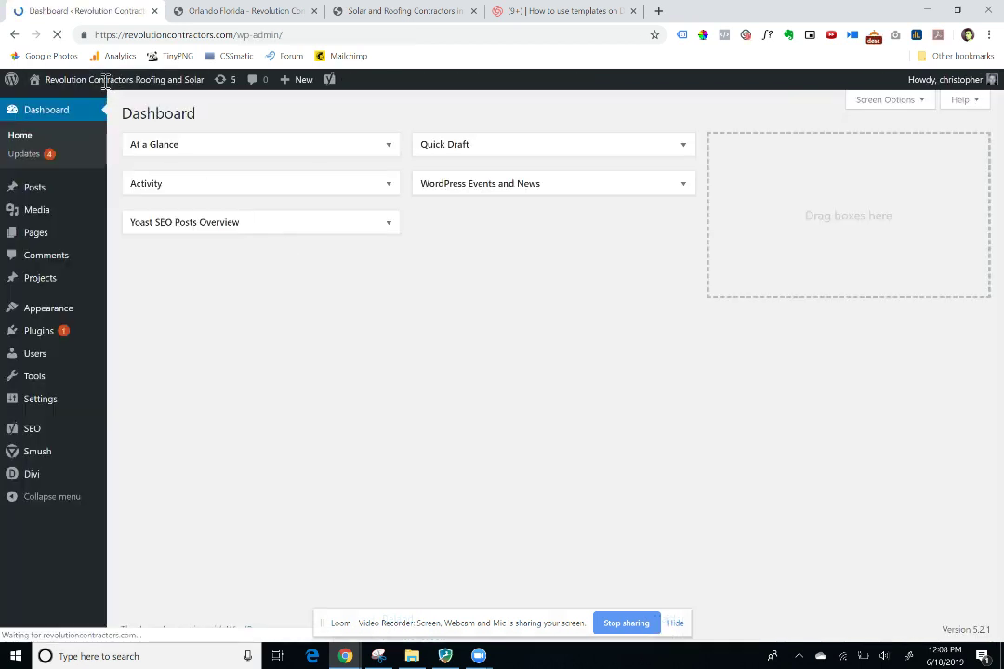
mouse_move(100, 84)
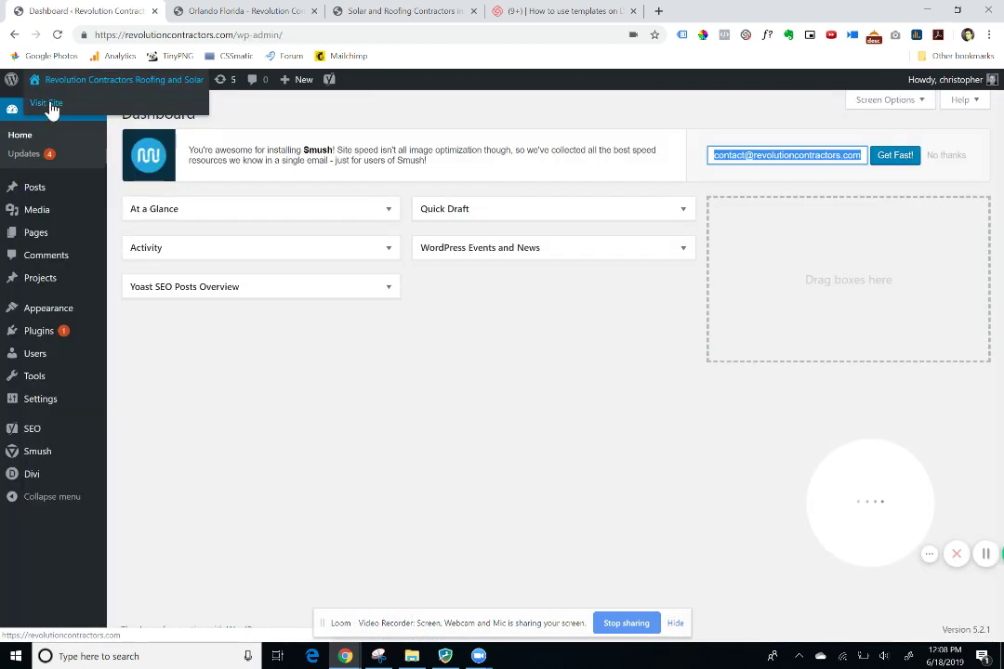
click(46, 104)
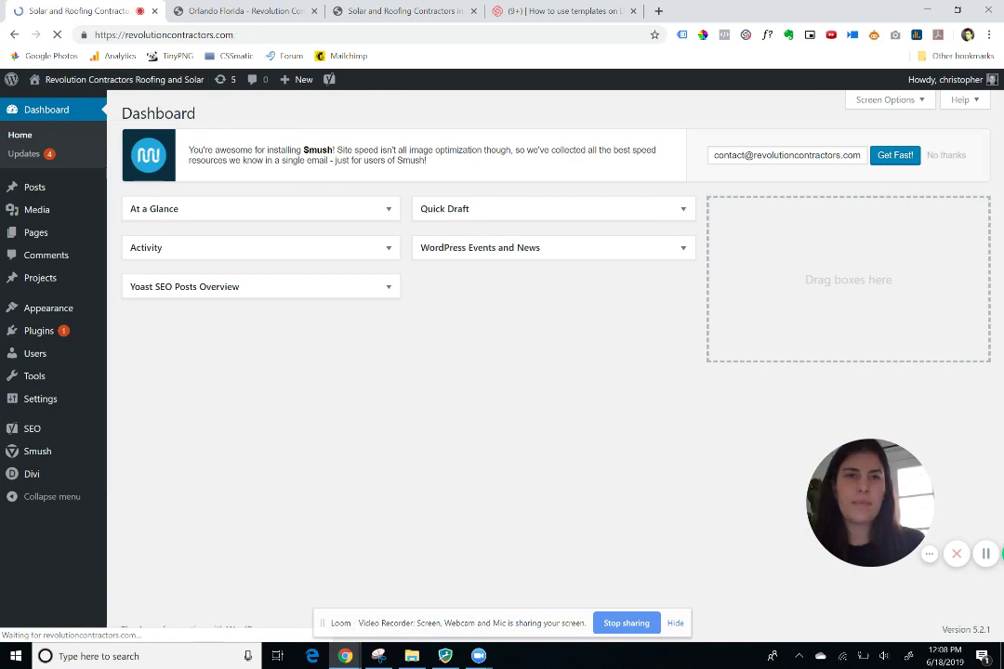
scroll(502, 371, down, 10)
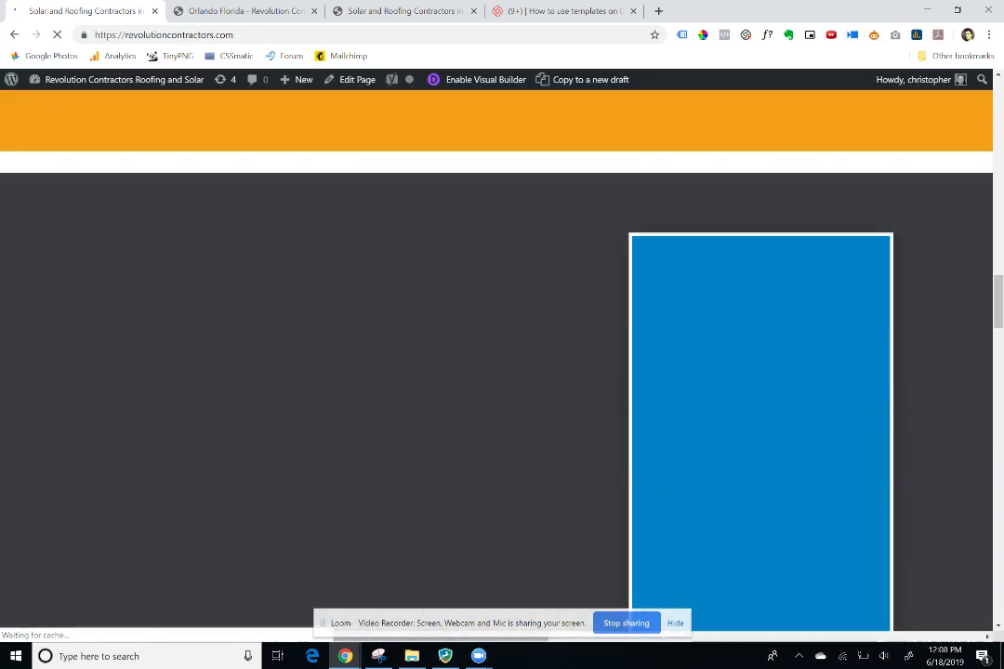
scroll(501, 372, down, 10)
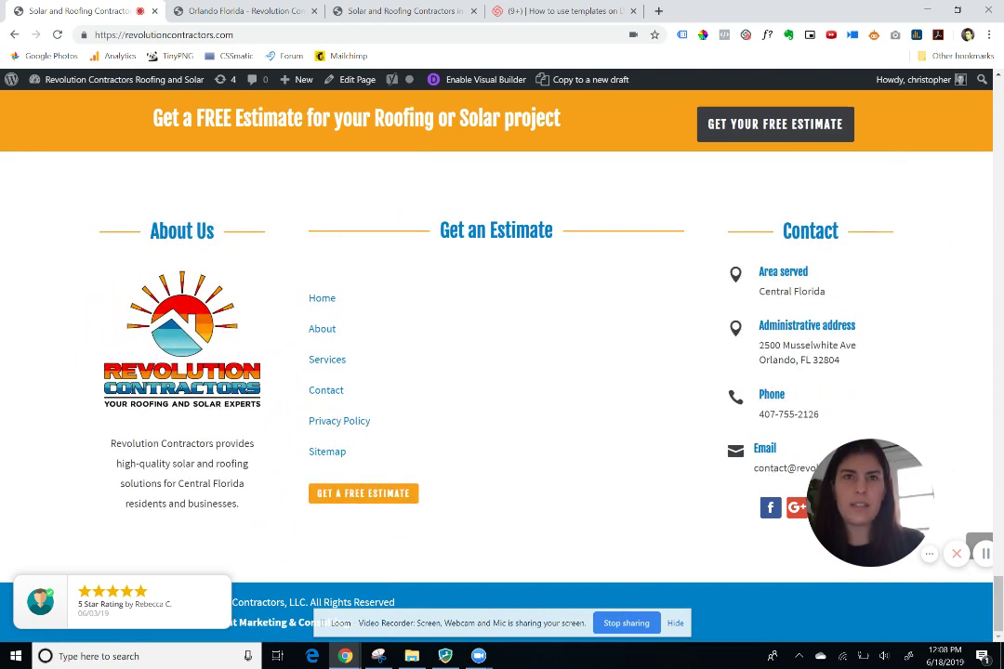
- Return to the Orlando page in the Visual Builder and expand its page options and save controls
click(562, 10)
click(415, 13)
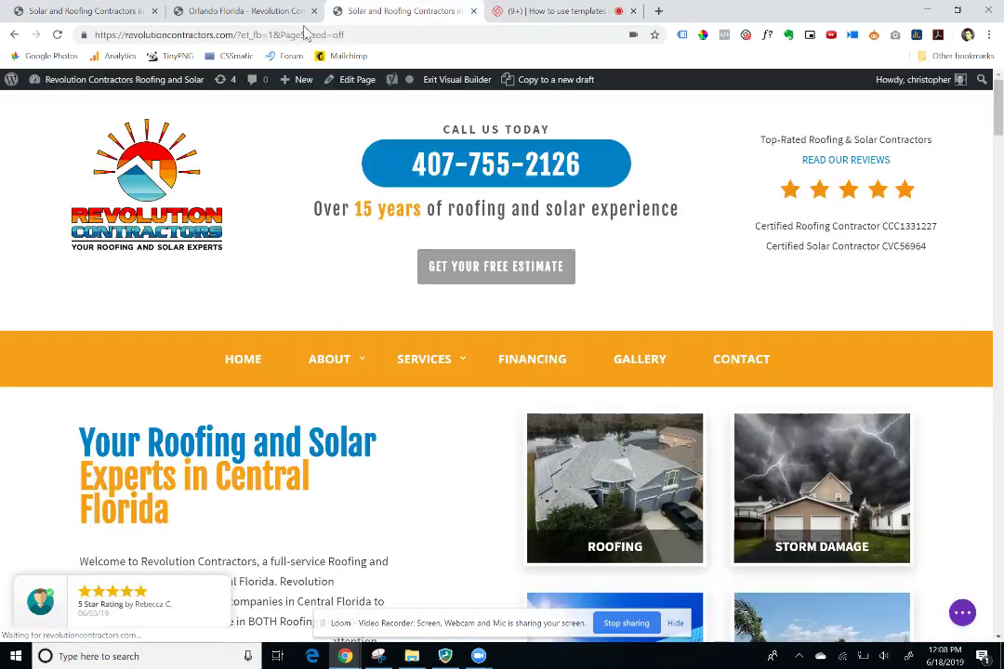
click(264, 11)
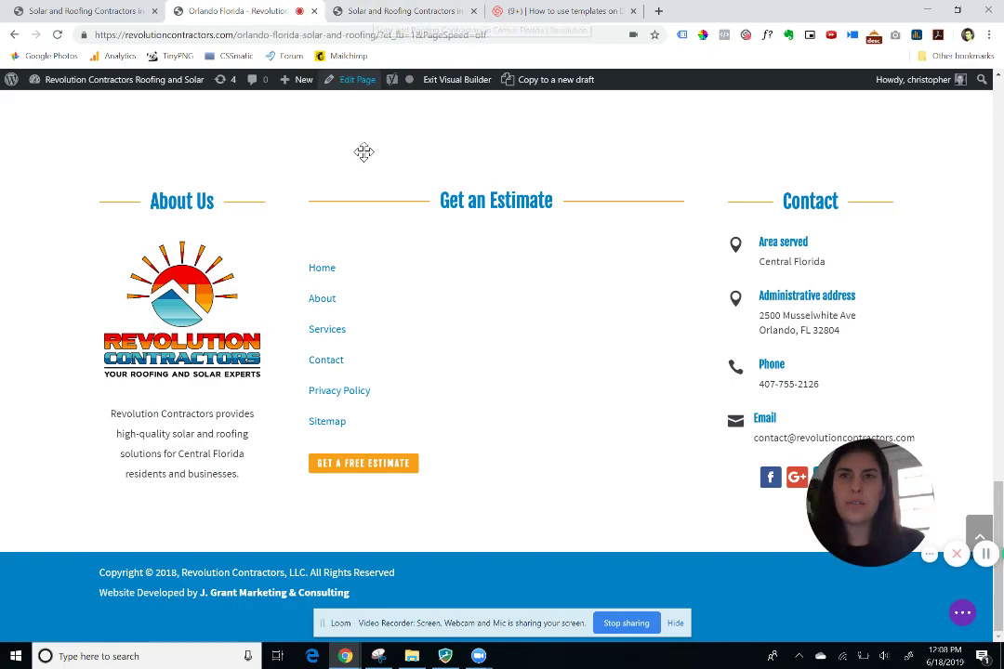
scroll(363, 152, up, 20)
scroll(363, 152, down, 1)
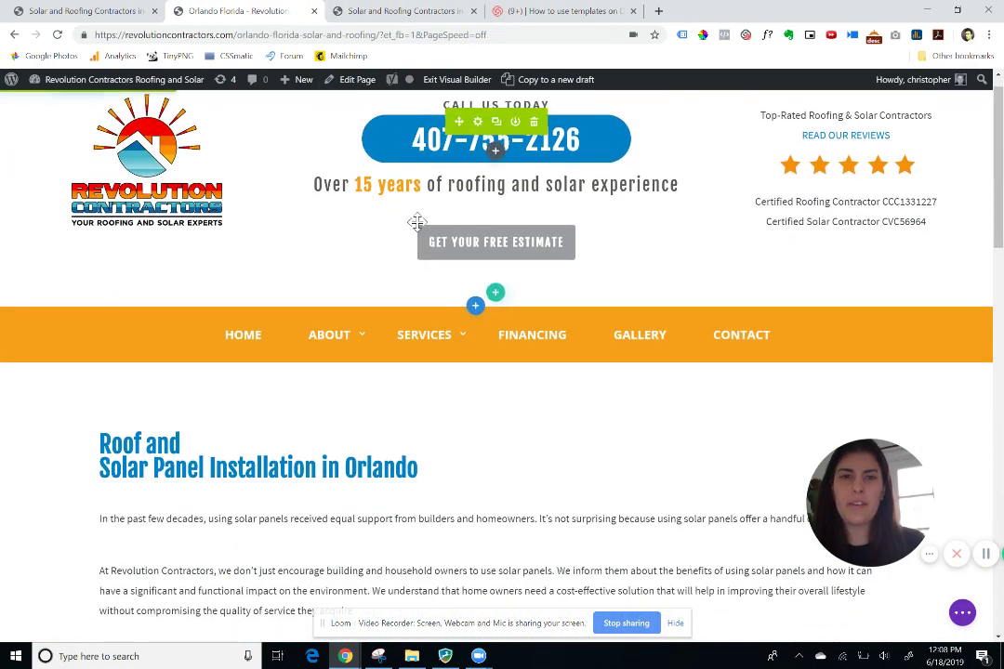
click(962, 612)
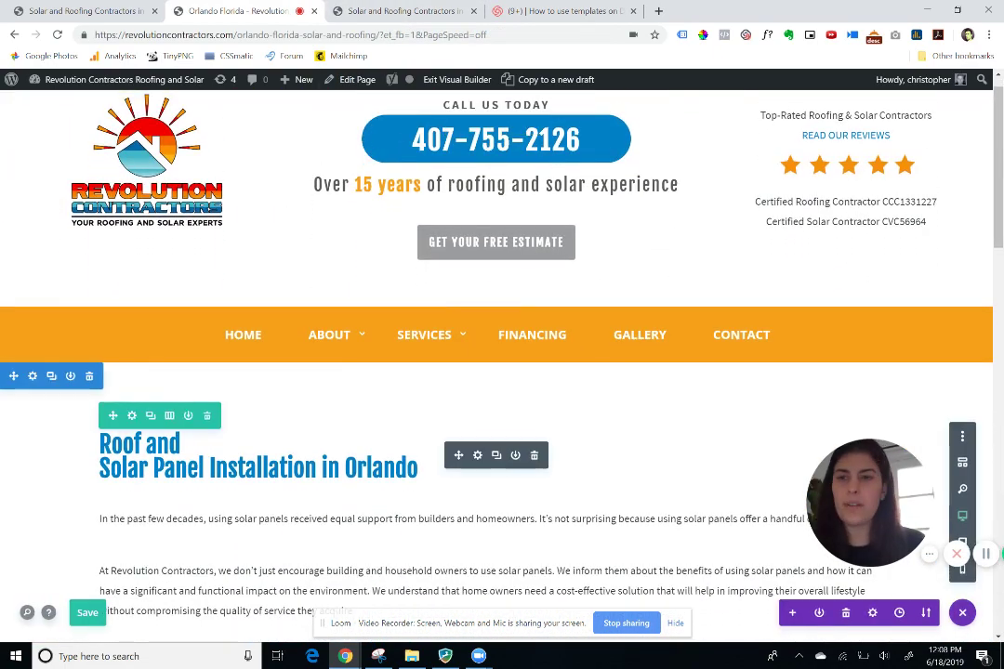